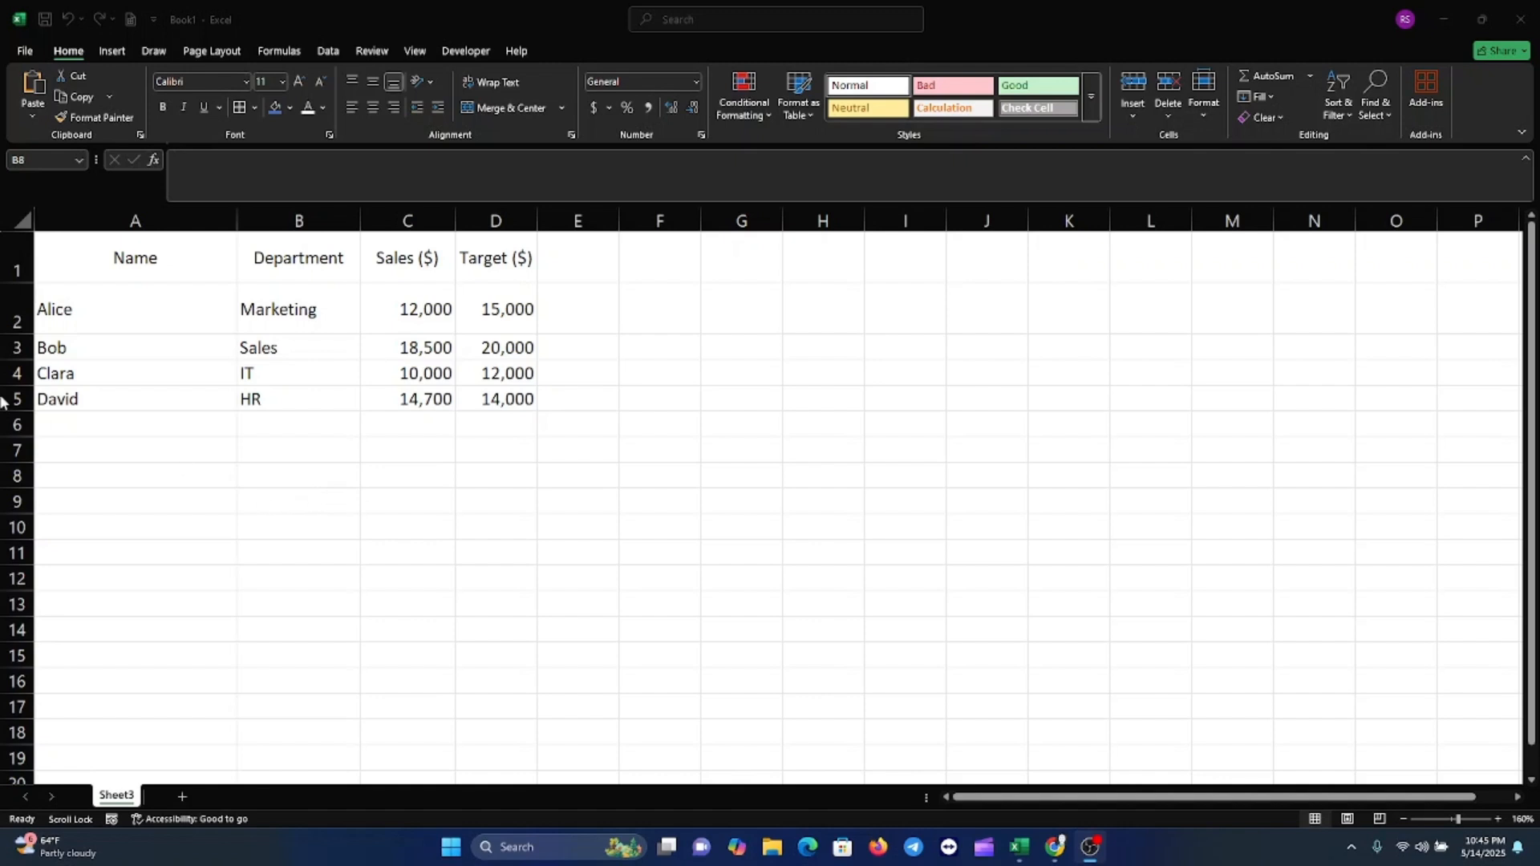
Apply all borders to the data range A1:D5.
click(87, 259)
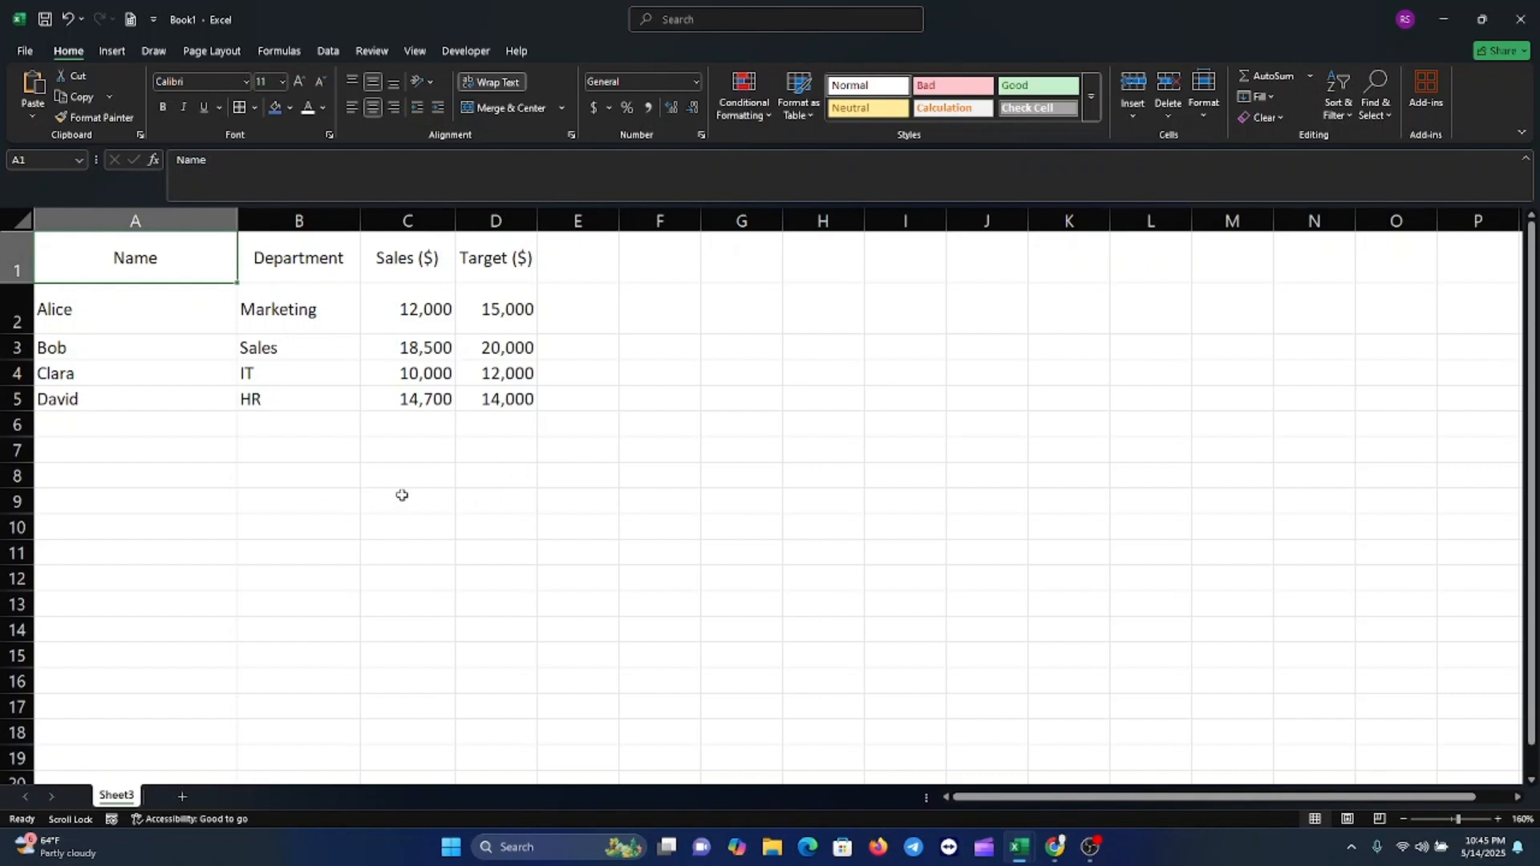
click(497, 577)
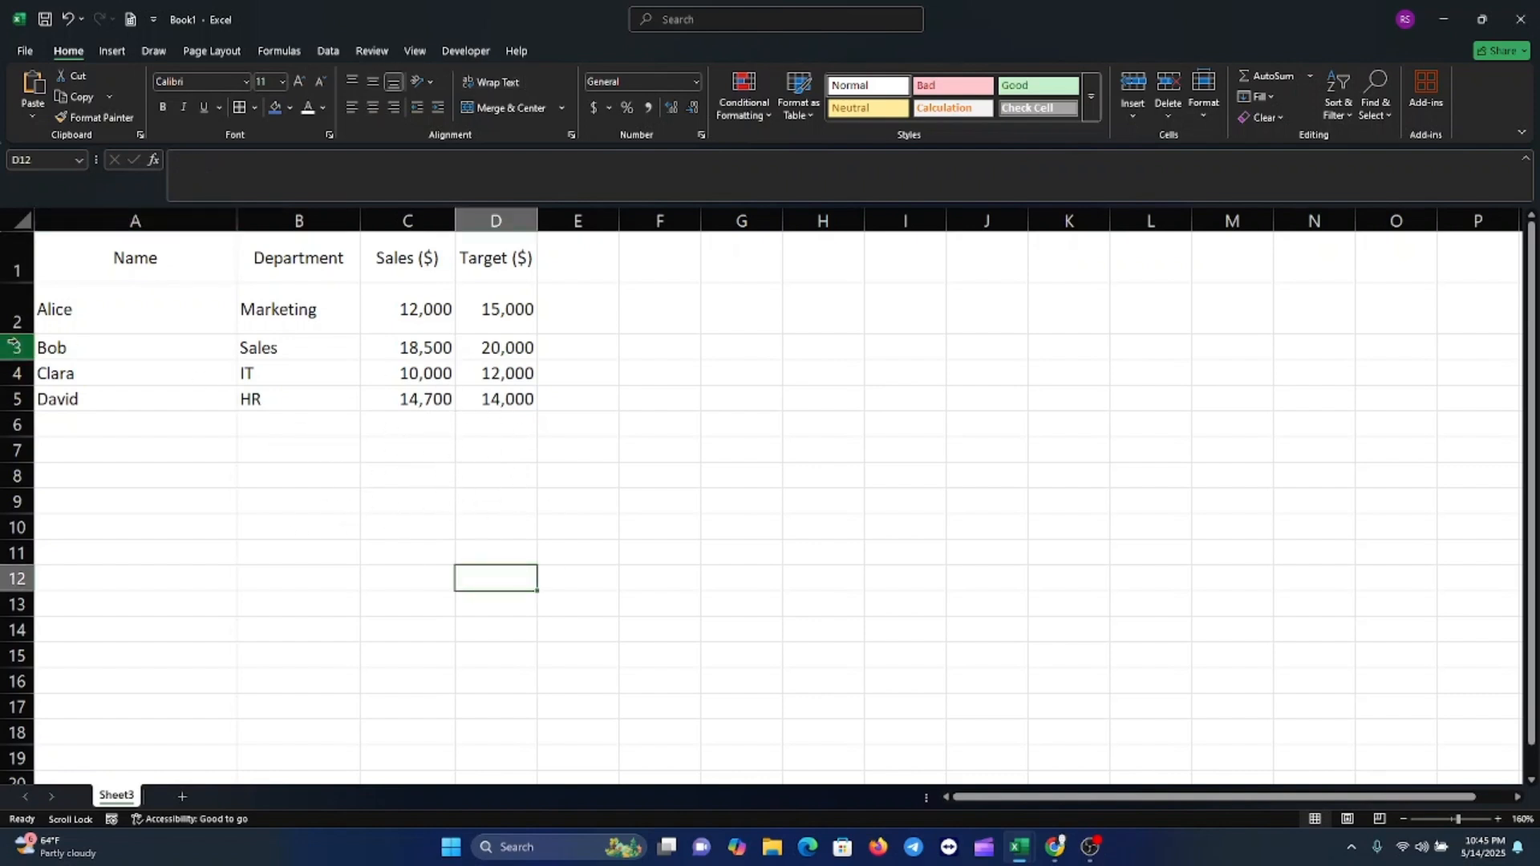
drag(55, 253, 473, 414)
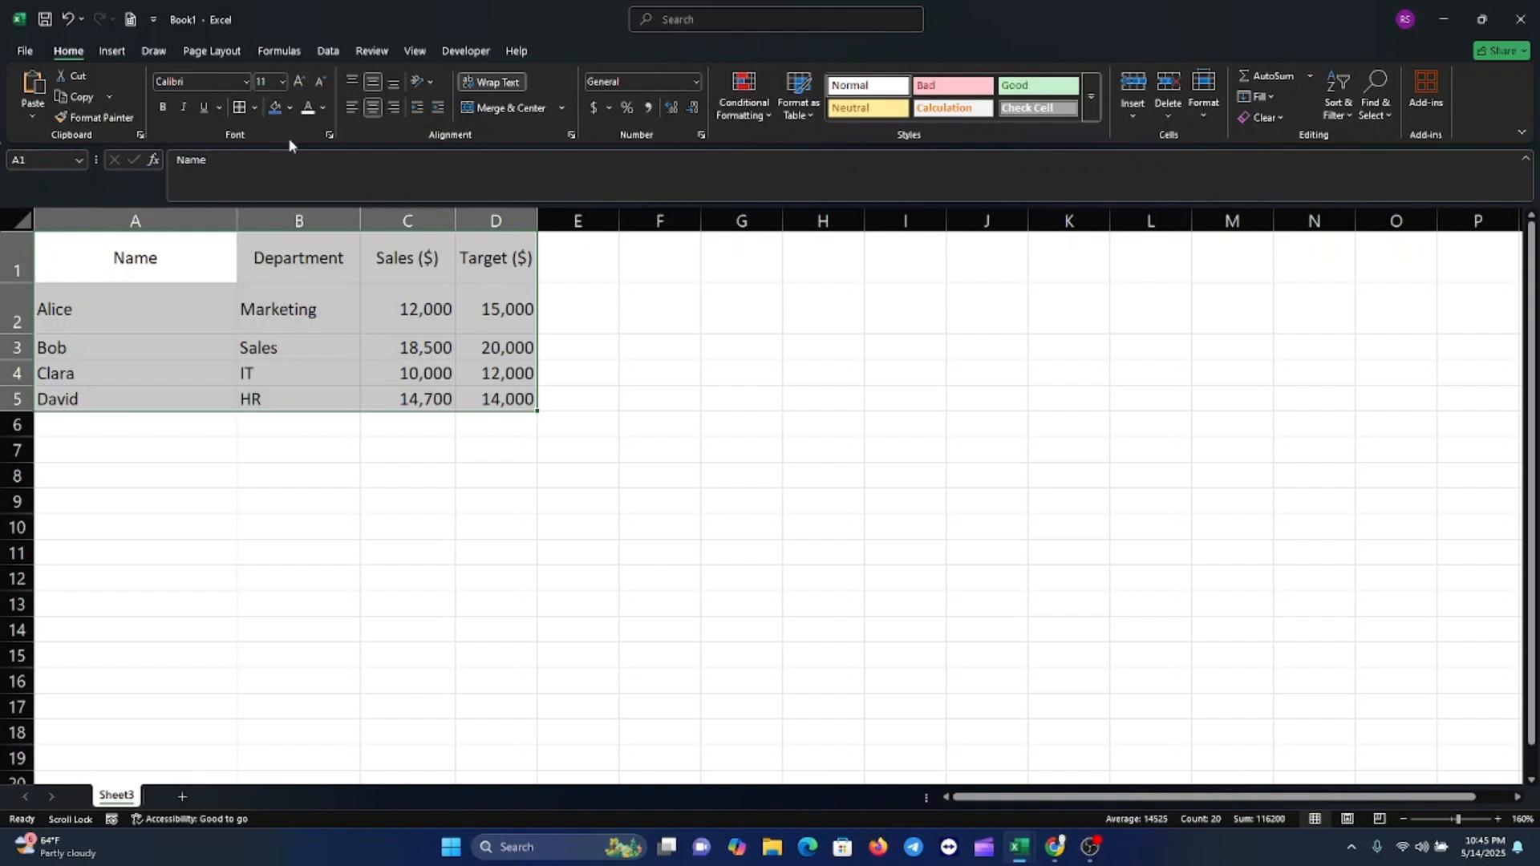
click(255, 108)
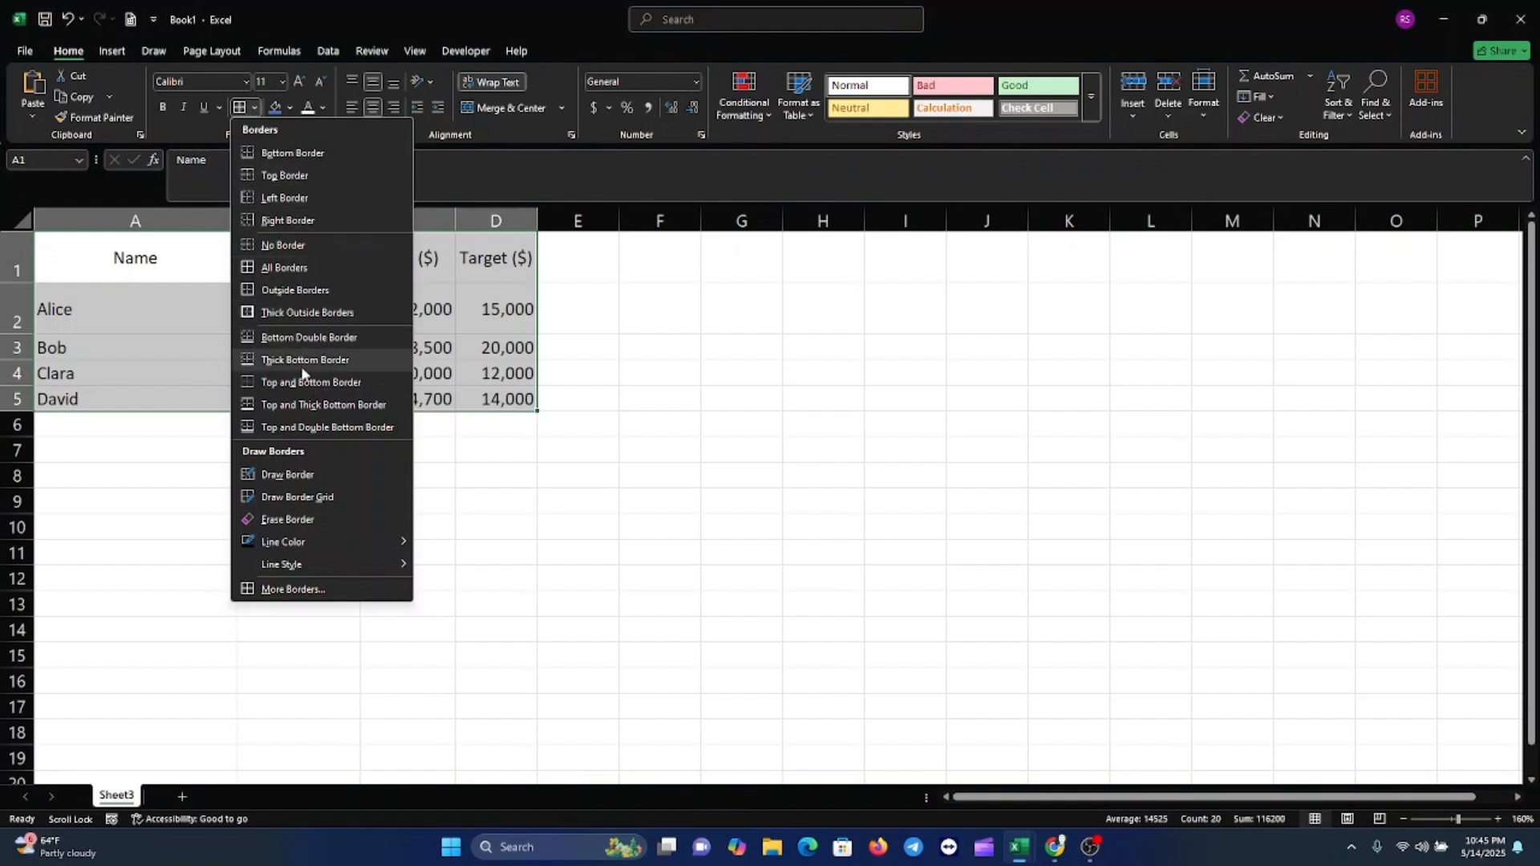
click(291, 267)
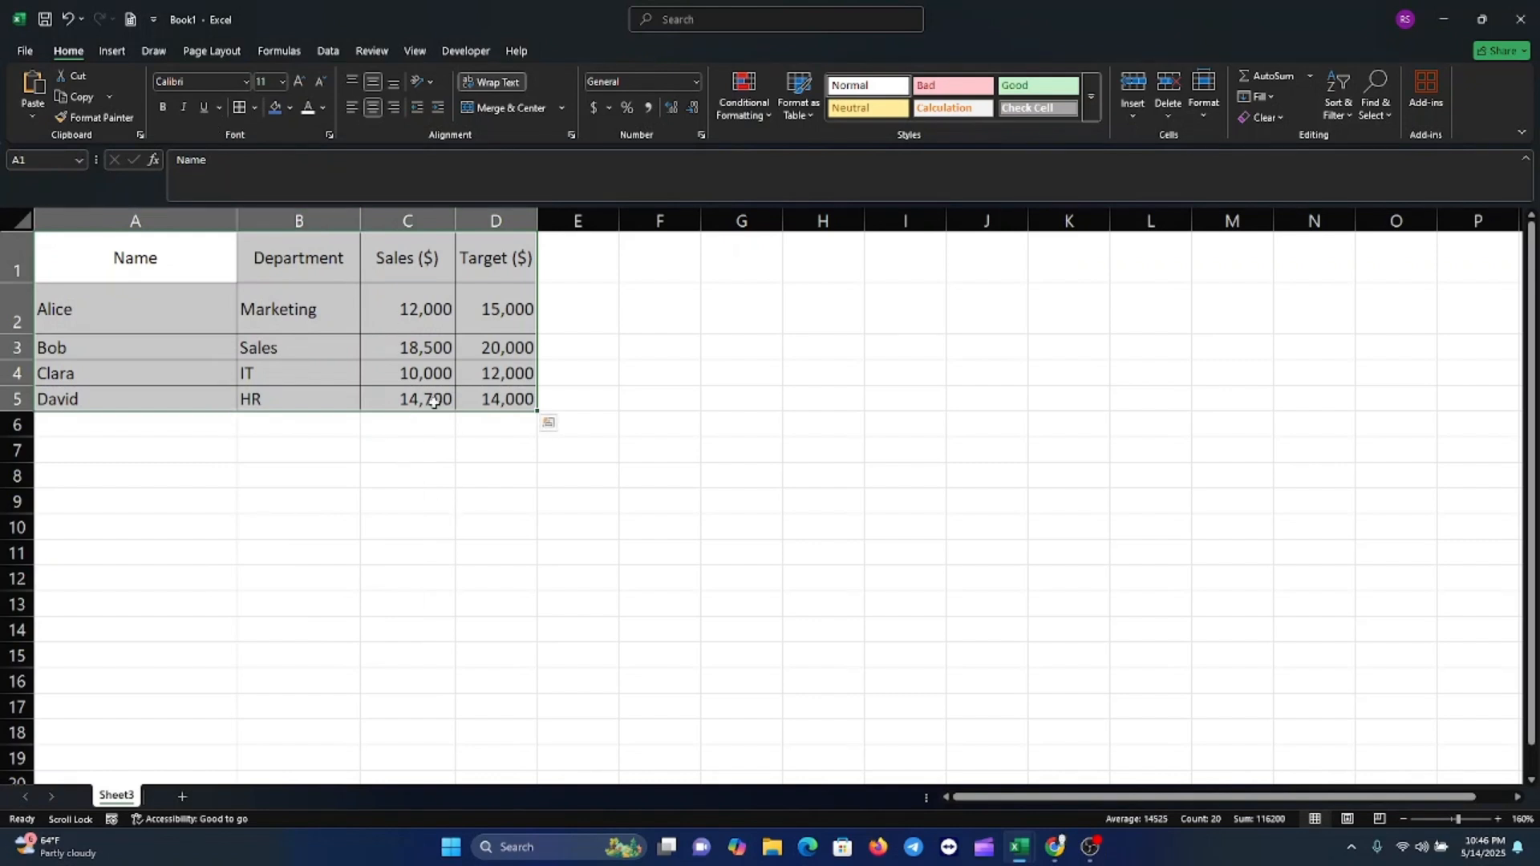
Hide the worksheet gridlines.
click(416, 51)
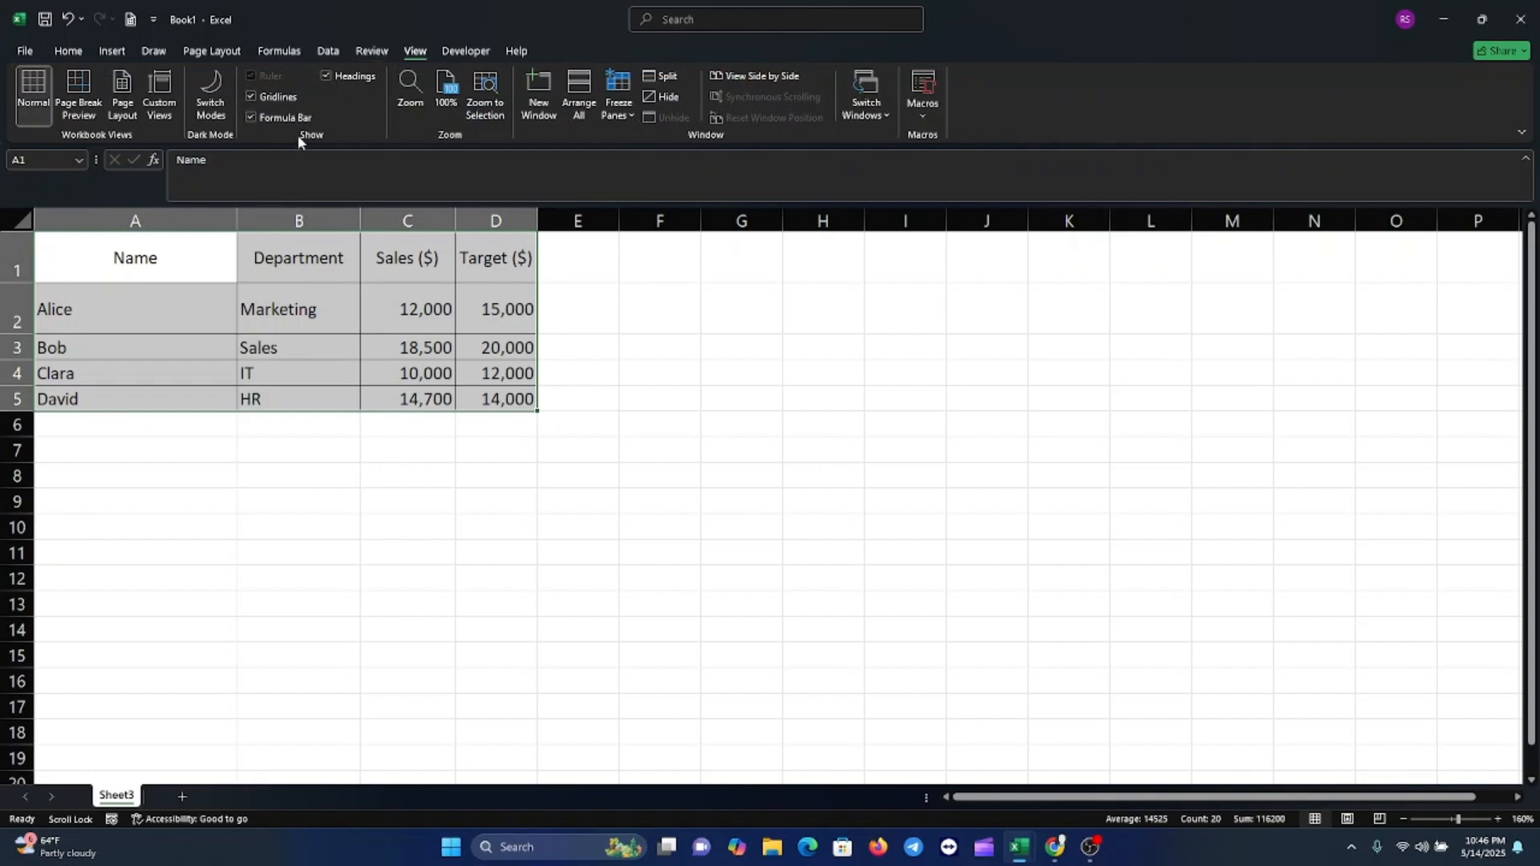
click(252, 96)
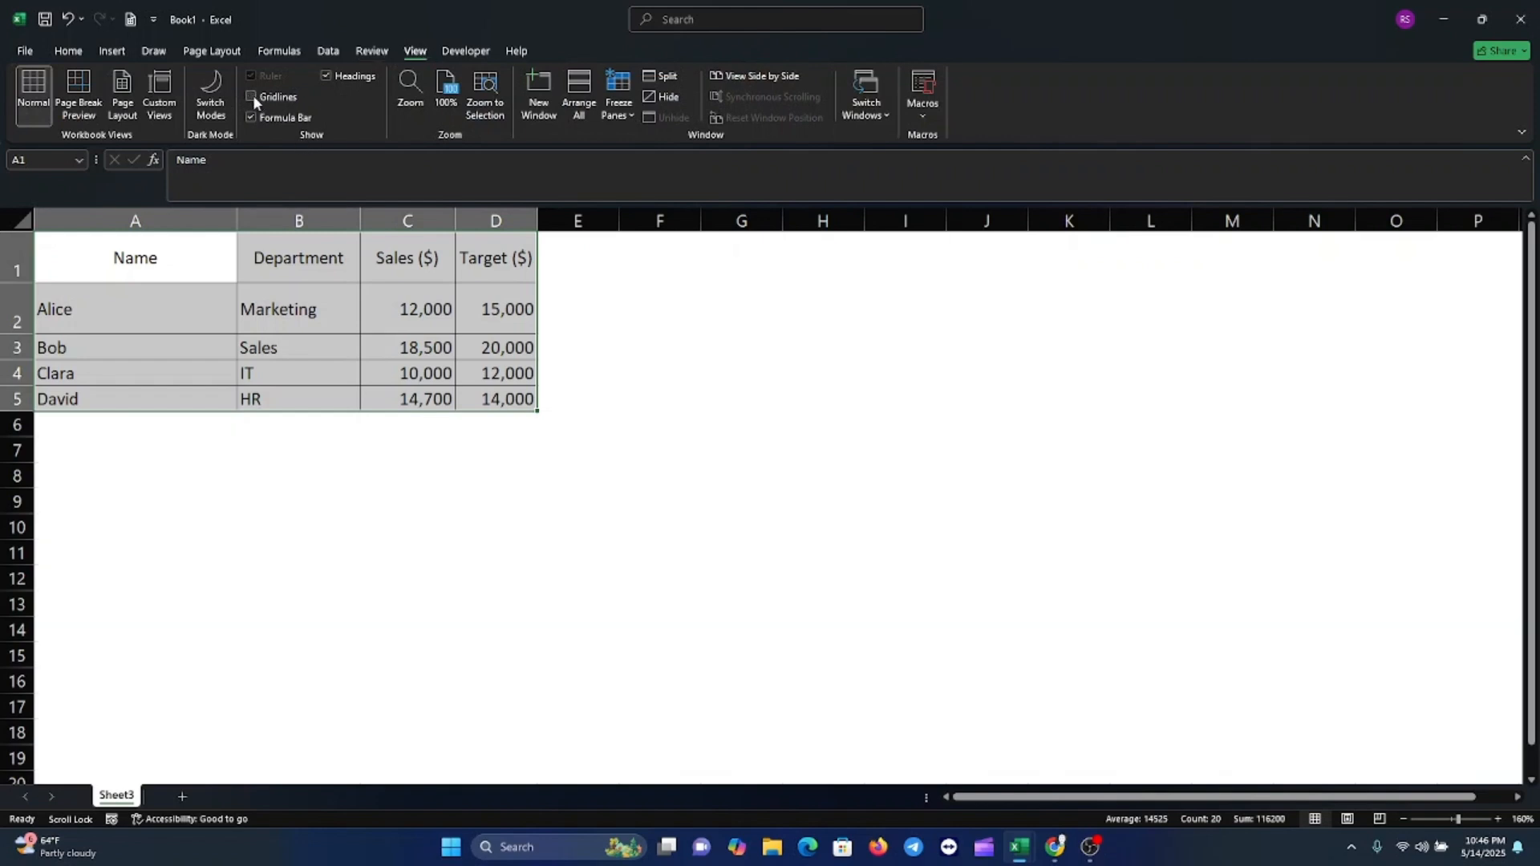
click(405, 521)
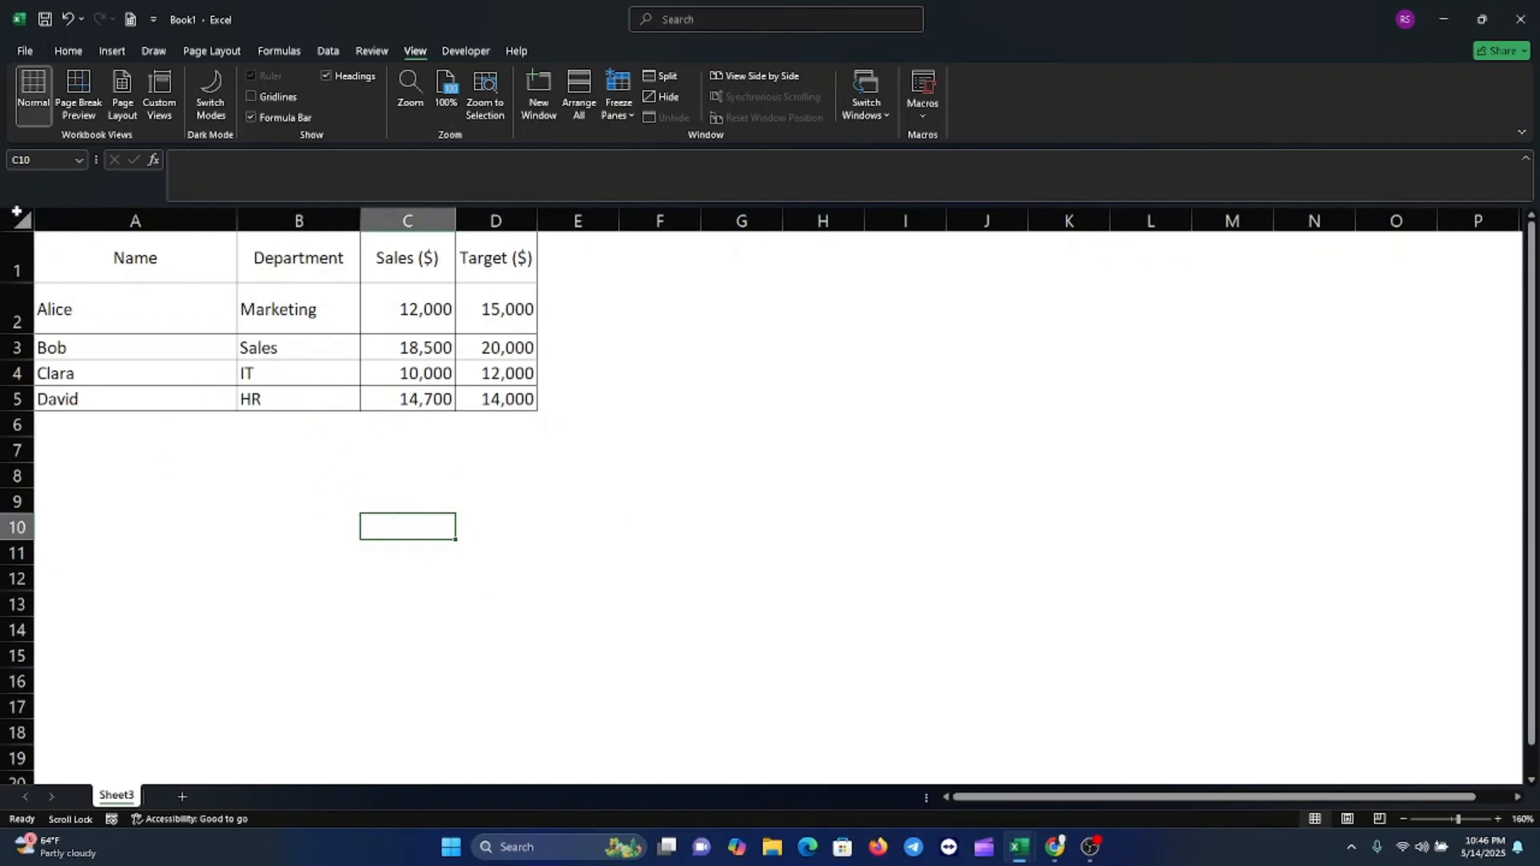
Make the header row A1:D1 bold.
click(68, 51)
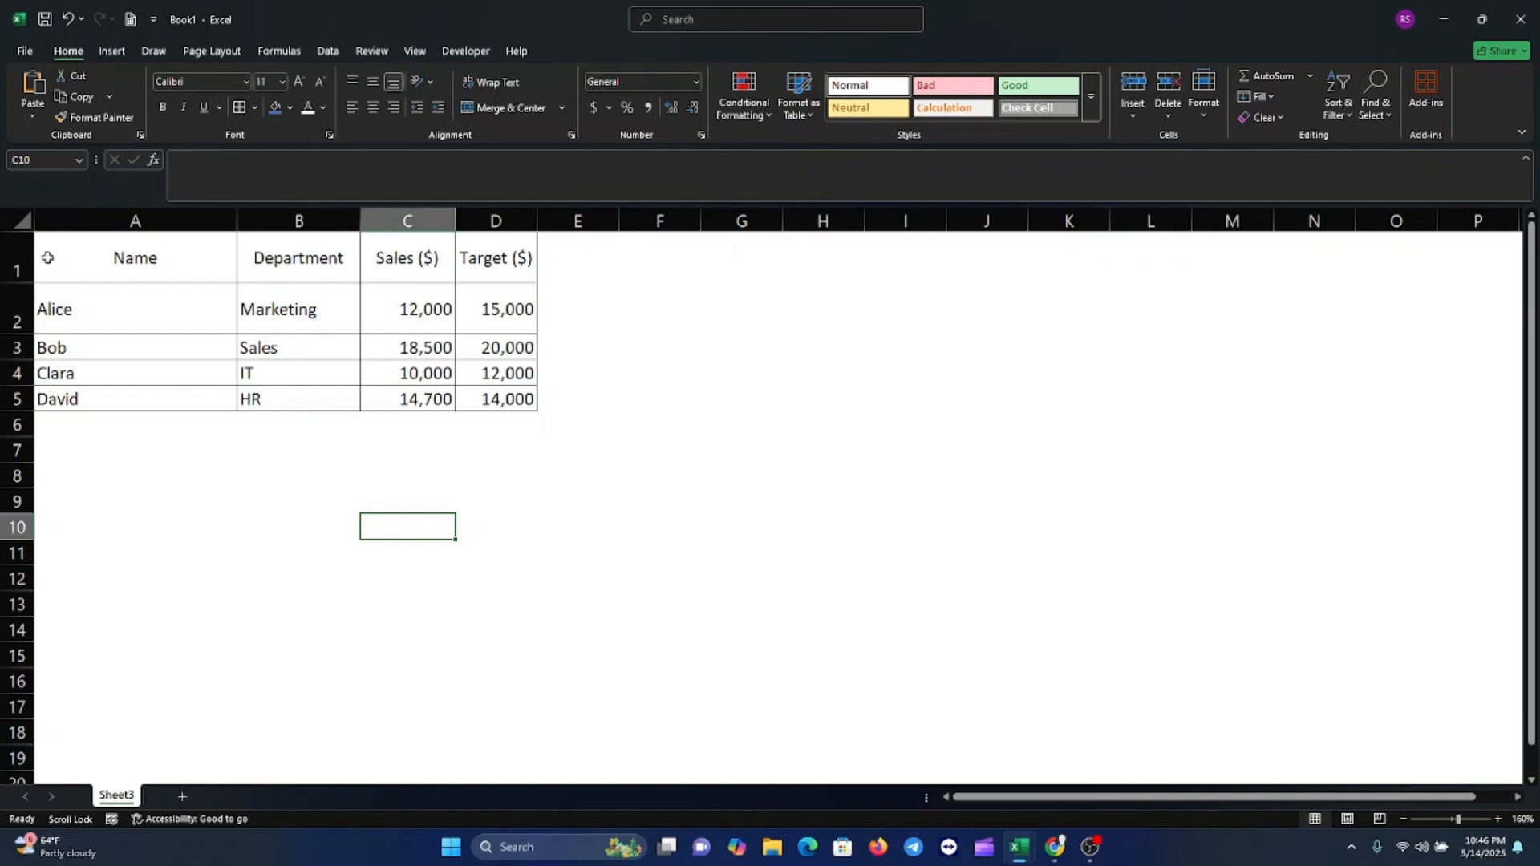
click(105, 263)
drag(188, 264, 464, 260)
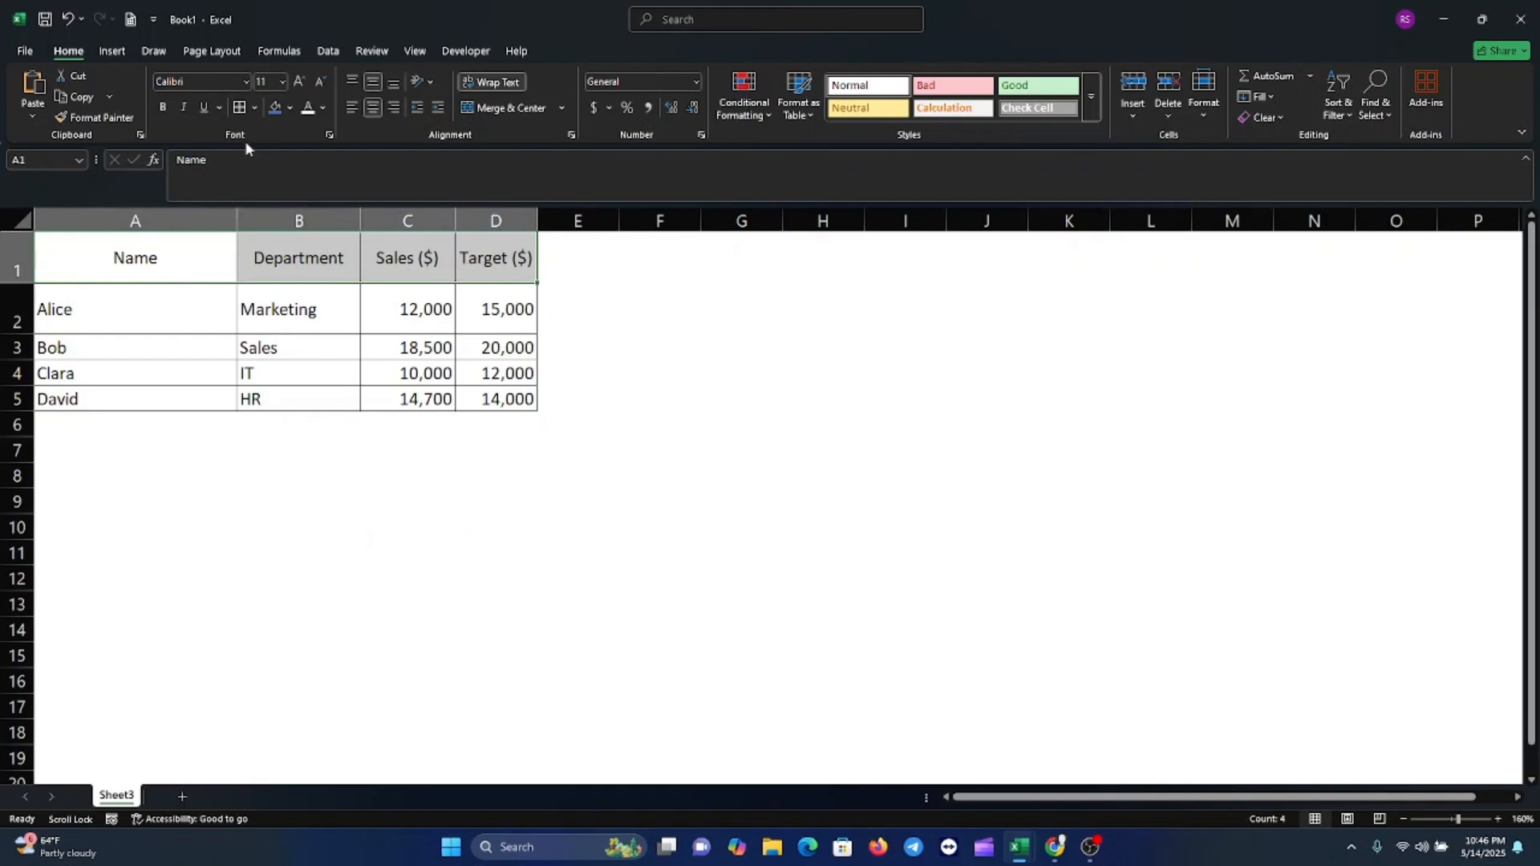
click(163, 108)
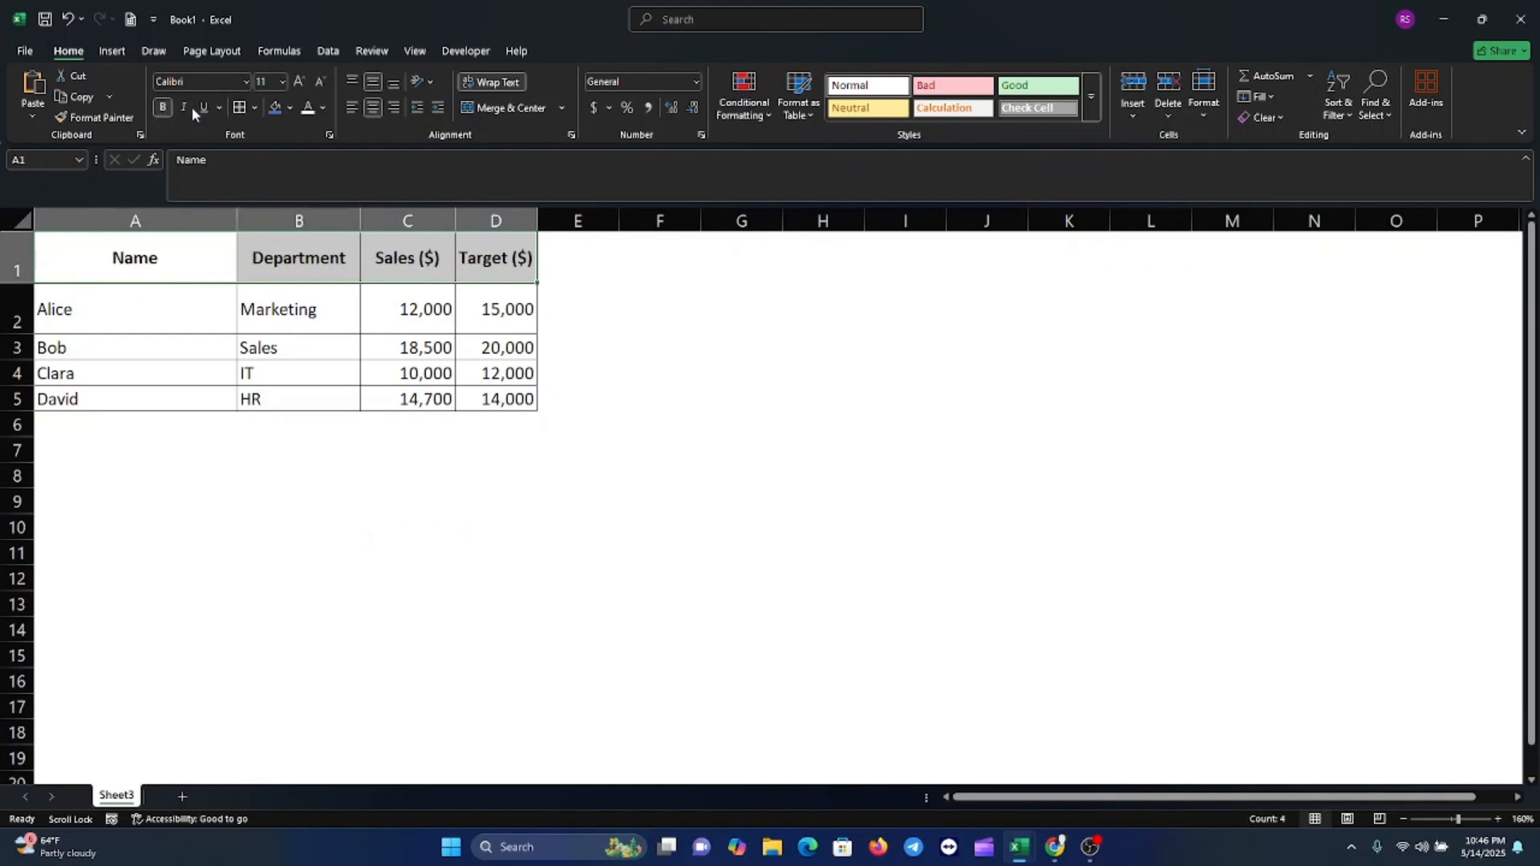
click(246, 80)
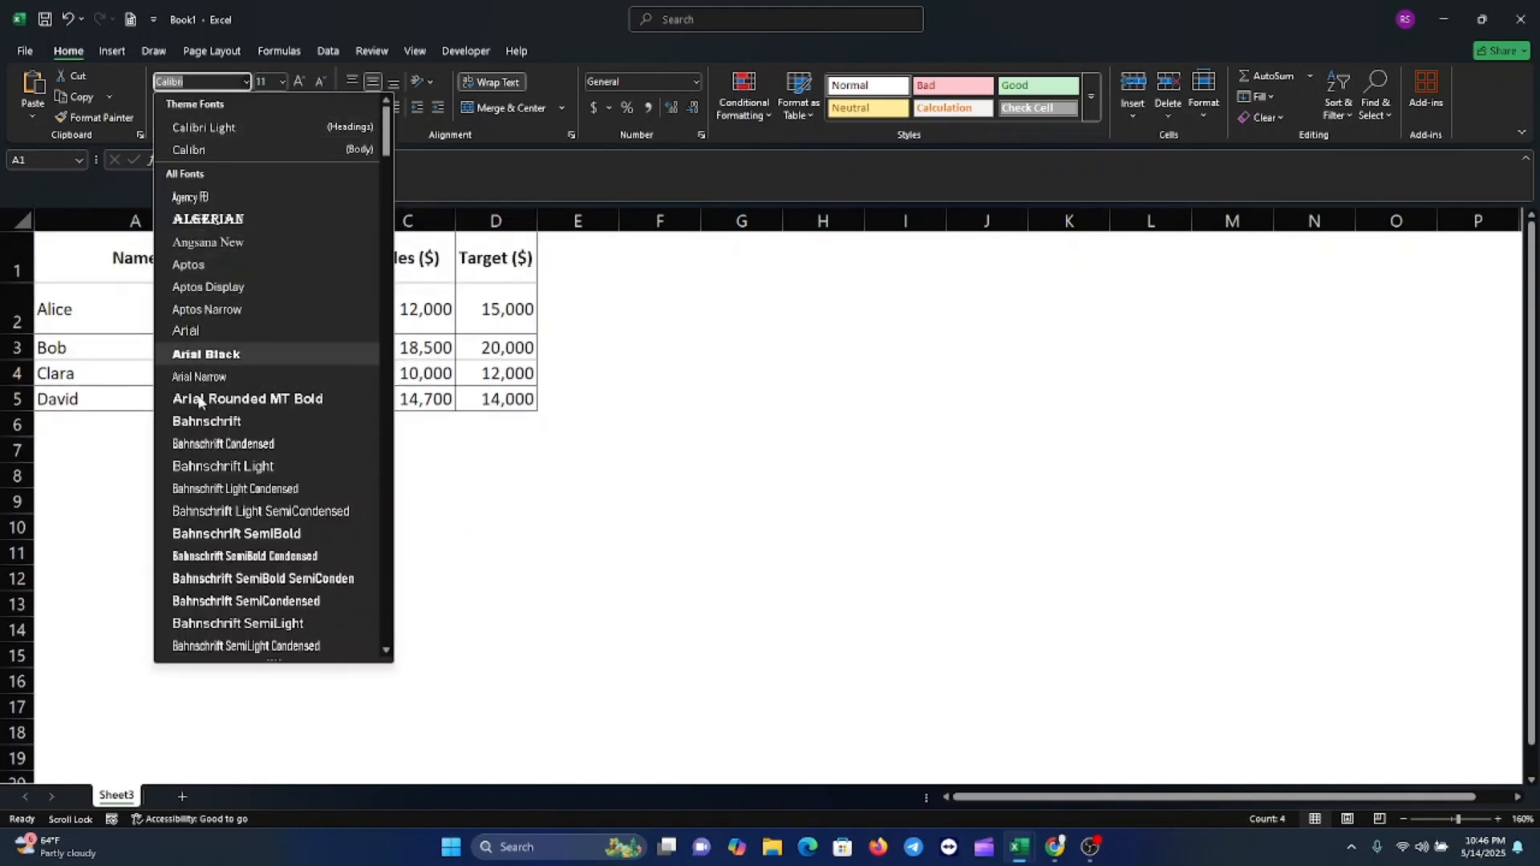
click(282, 84)
click(283, 84)
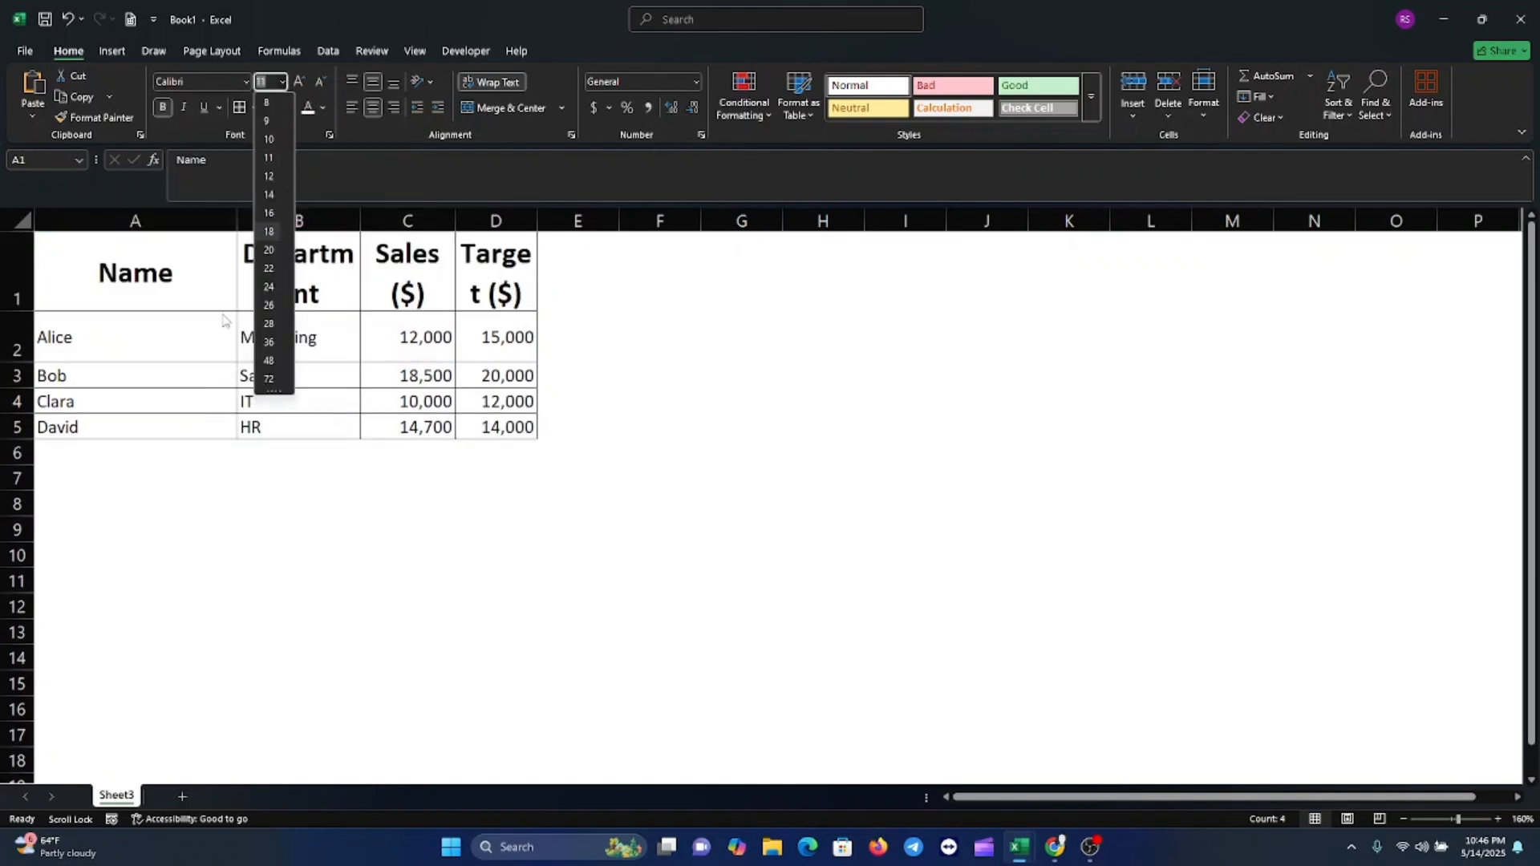
click(235, 502)
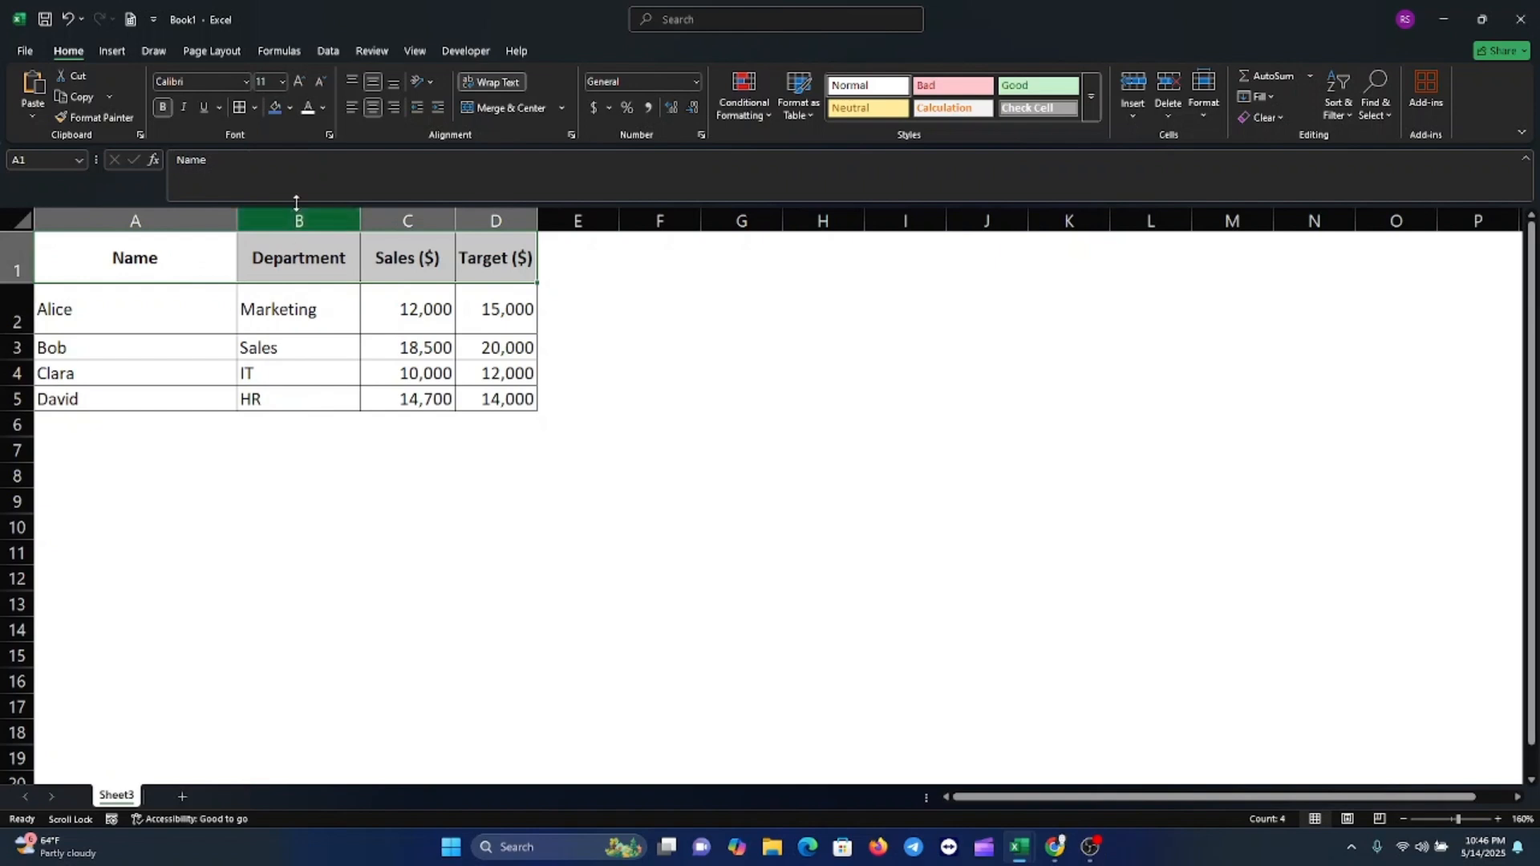
Left-align the text in the header cells A1:D1.
click(351, 106)
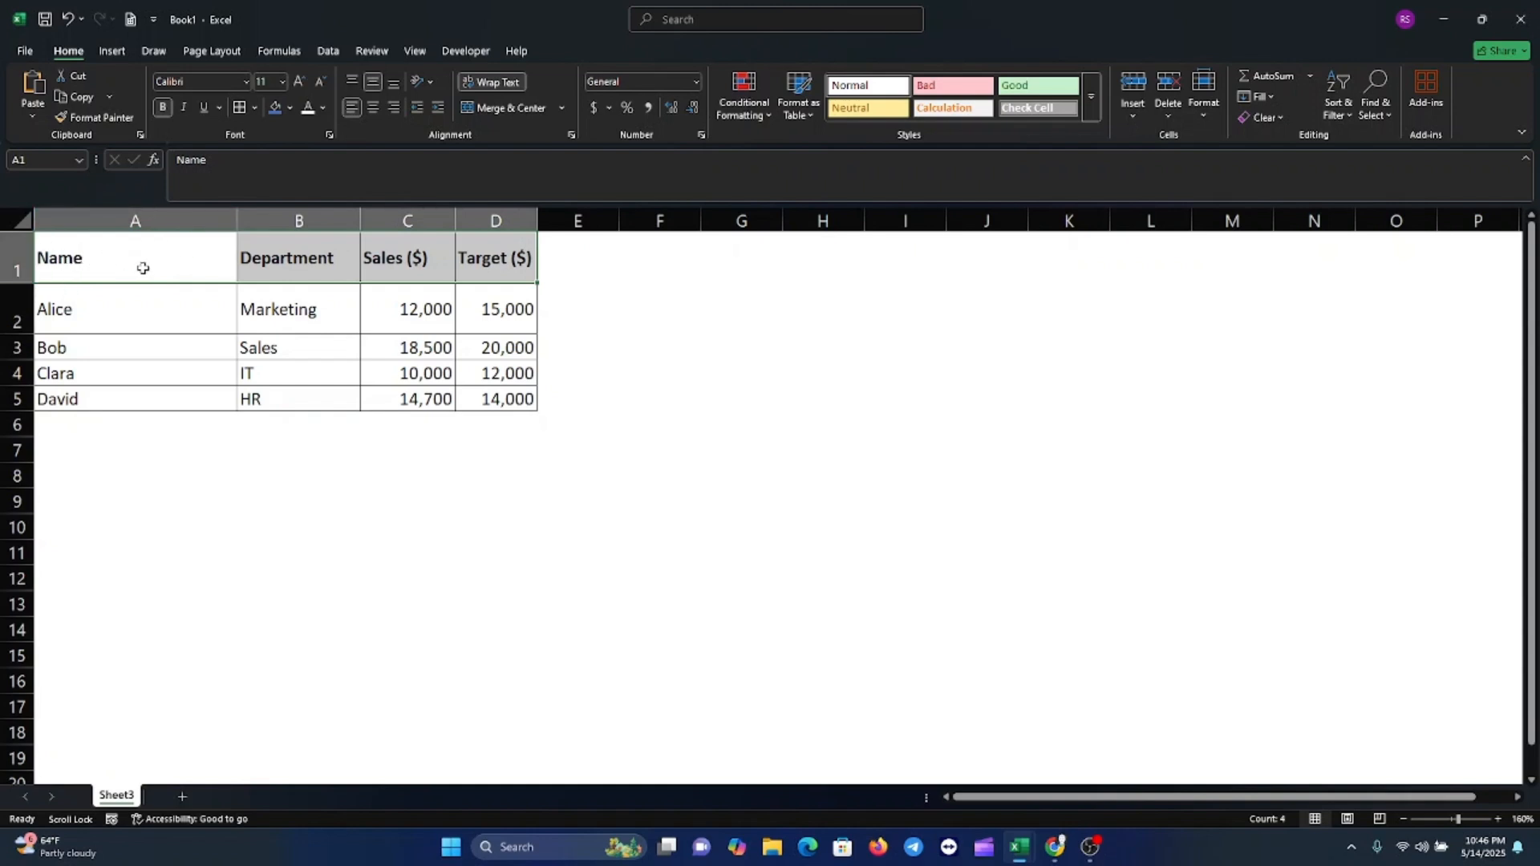
click(315, 518)
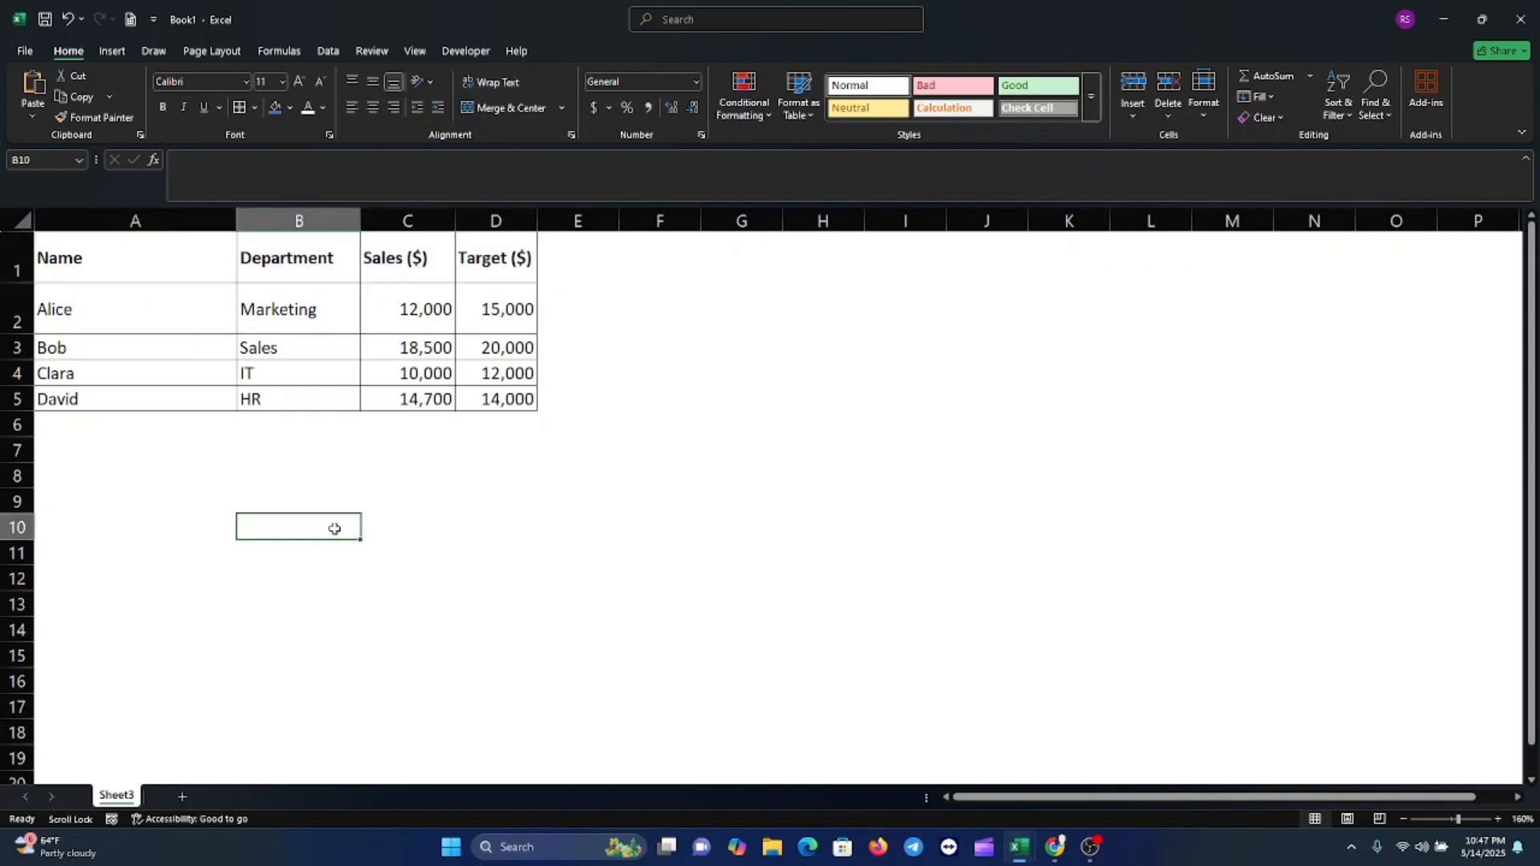
Fill the header cells A1:D1 with the solid blue theme colour.
click(189, 260)
drag(189, 260, 470, 259)
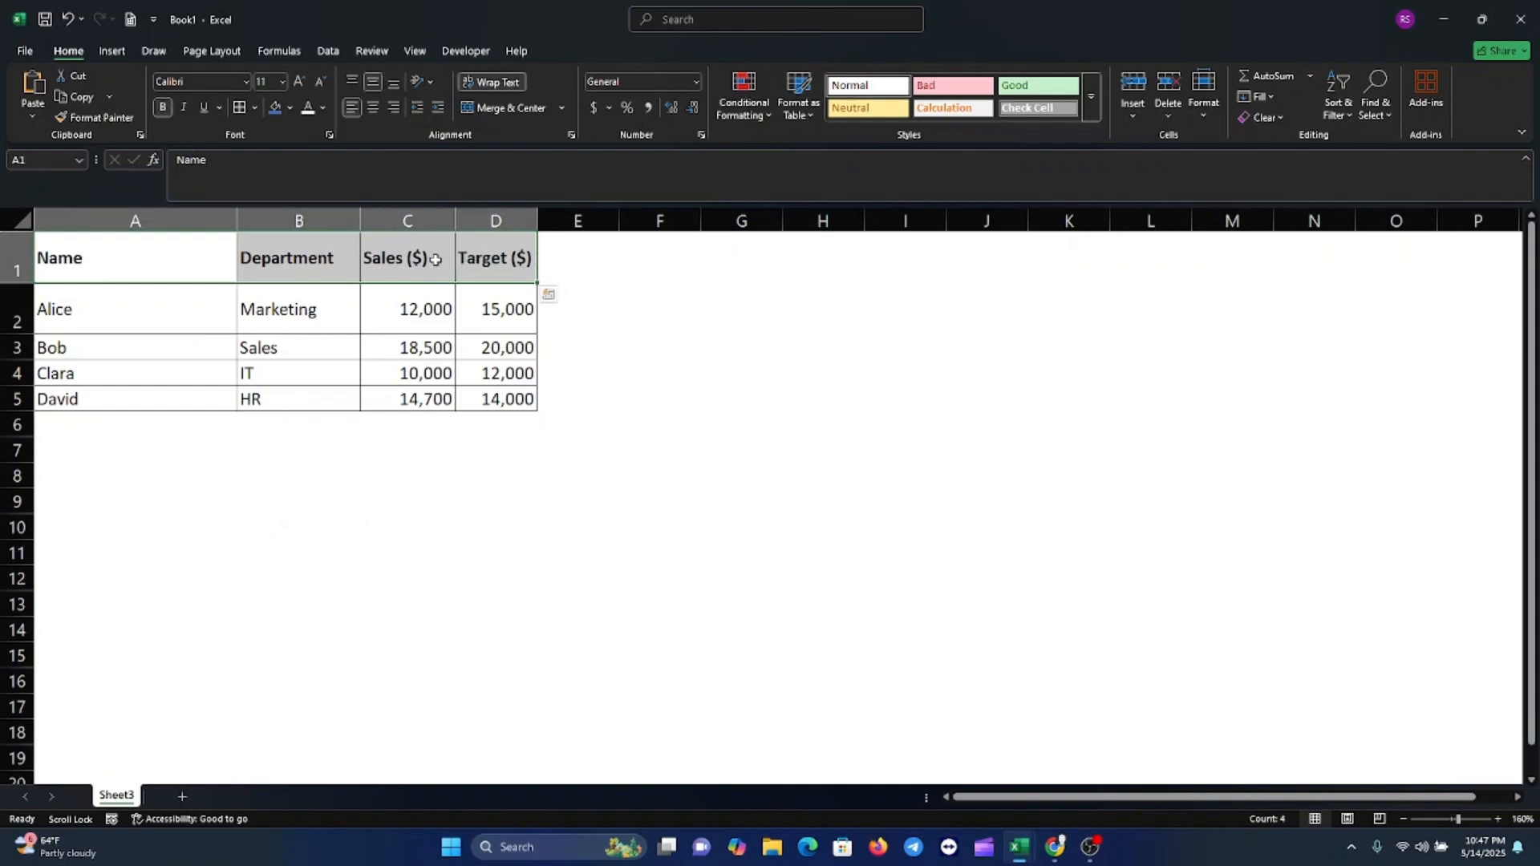
click(291, 108)
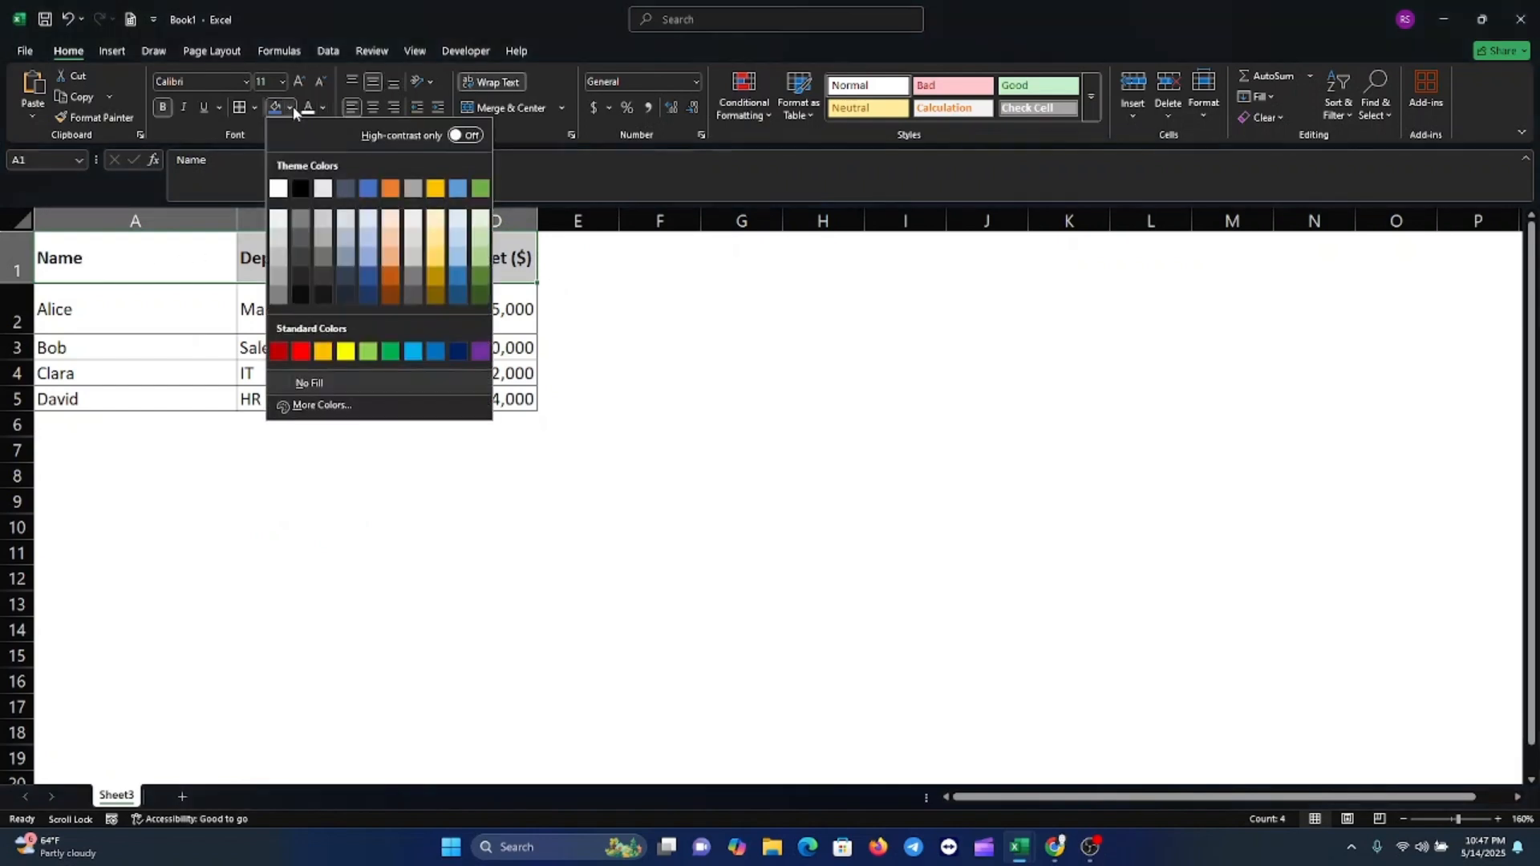
click(67, 52)
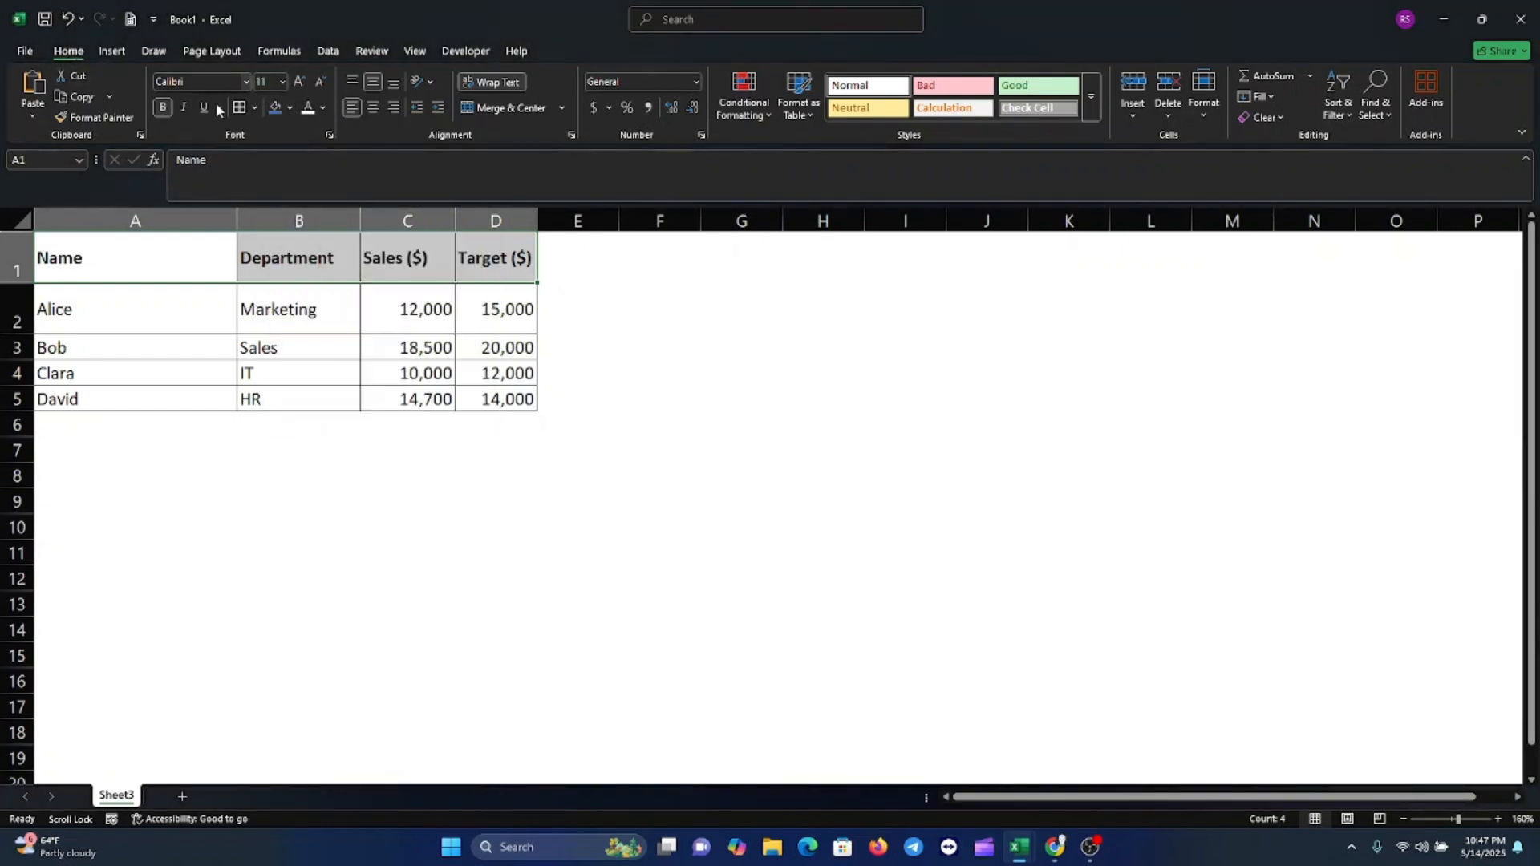
click(288, 110)
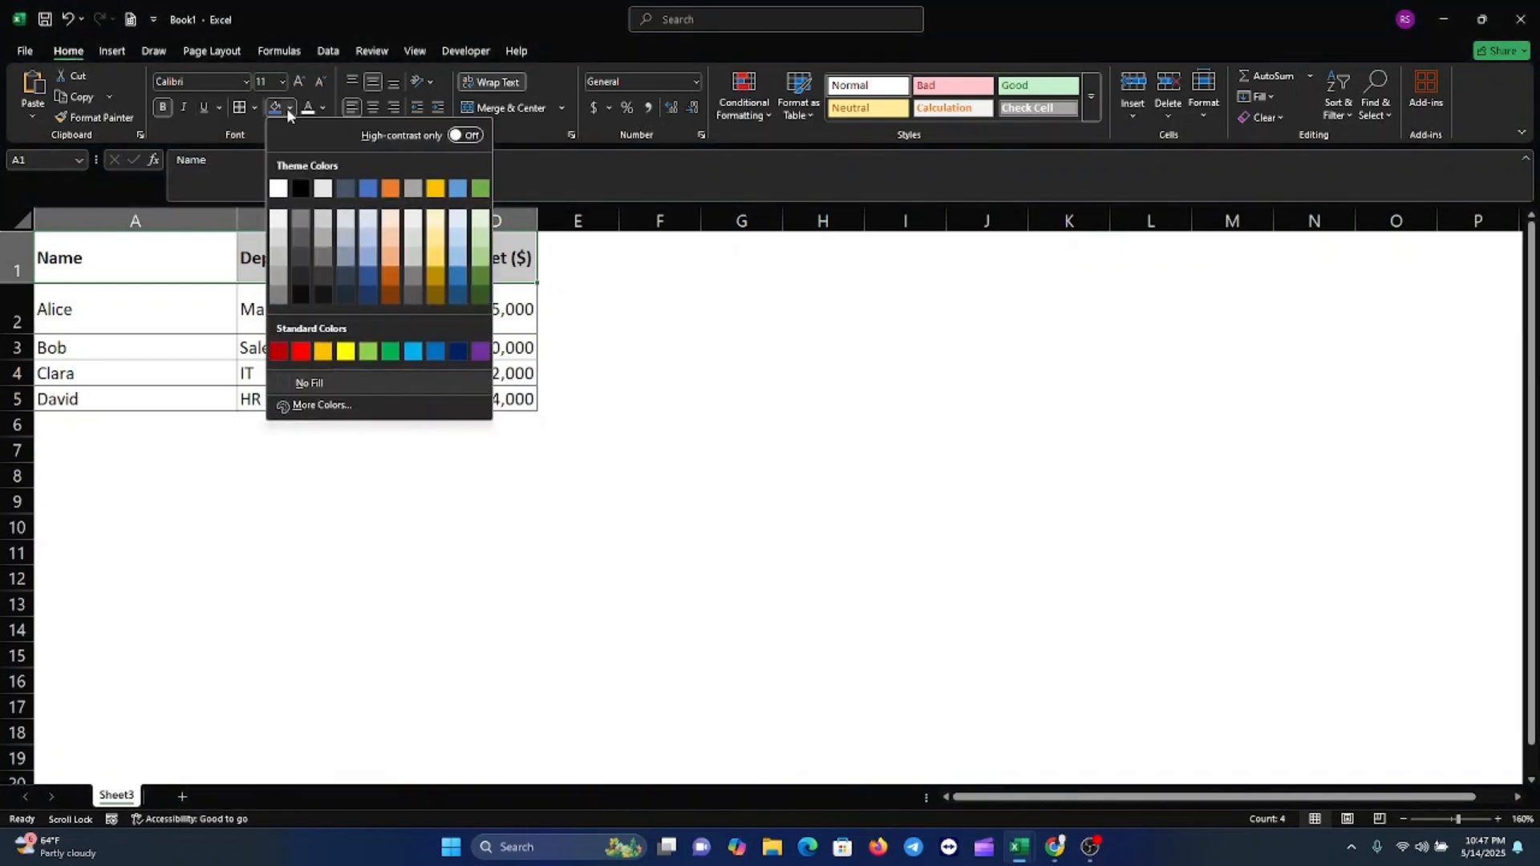
click(367, 191)
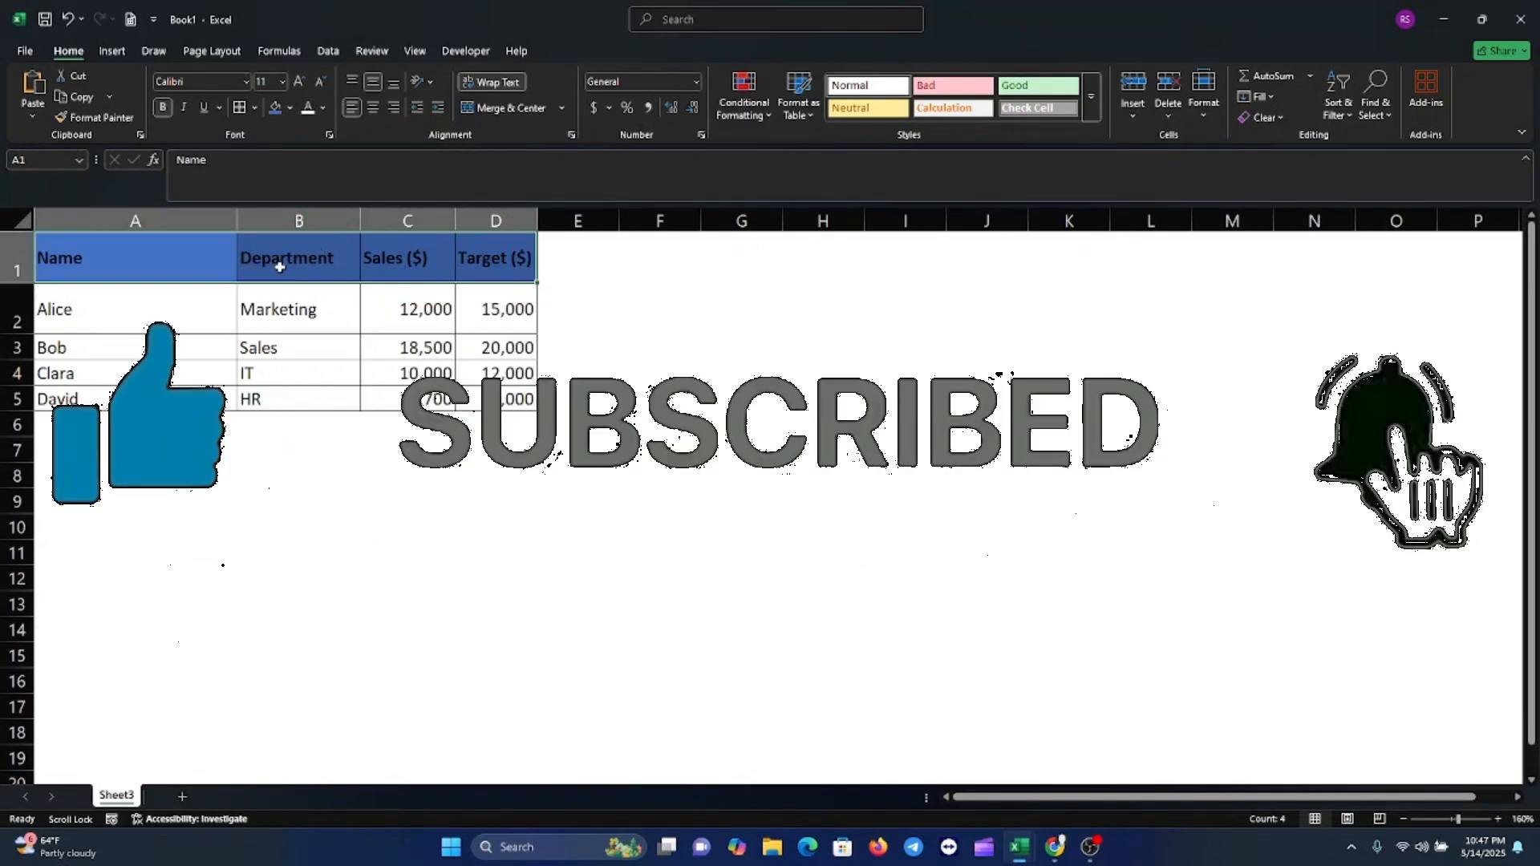
Set the font colour of the header row to white.
click(324, 108)
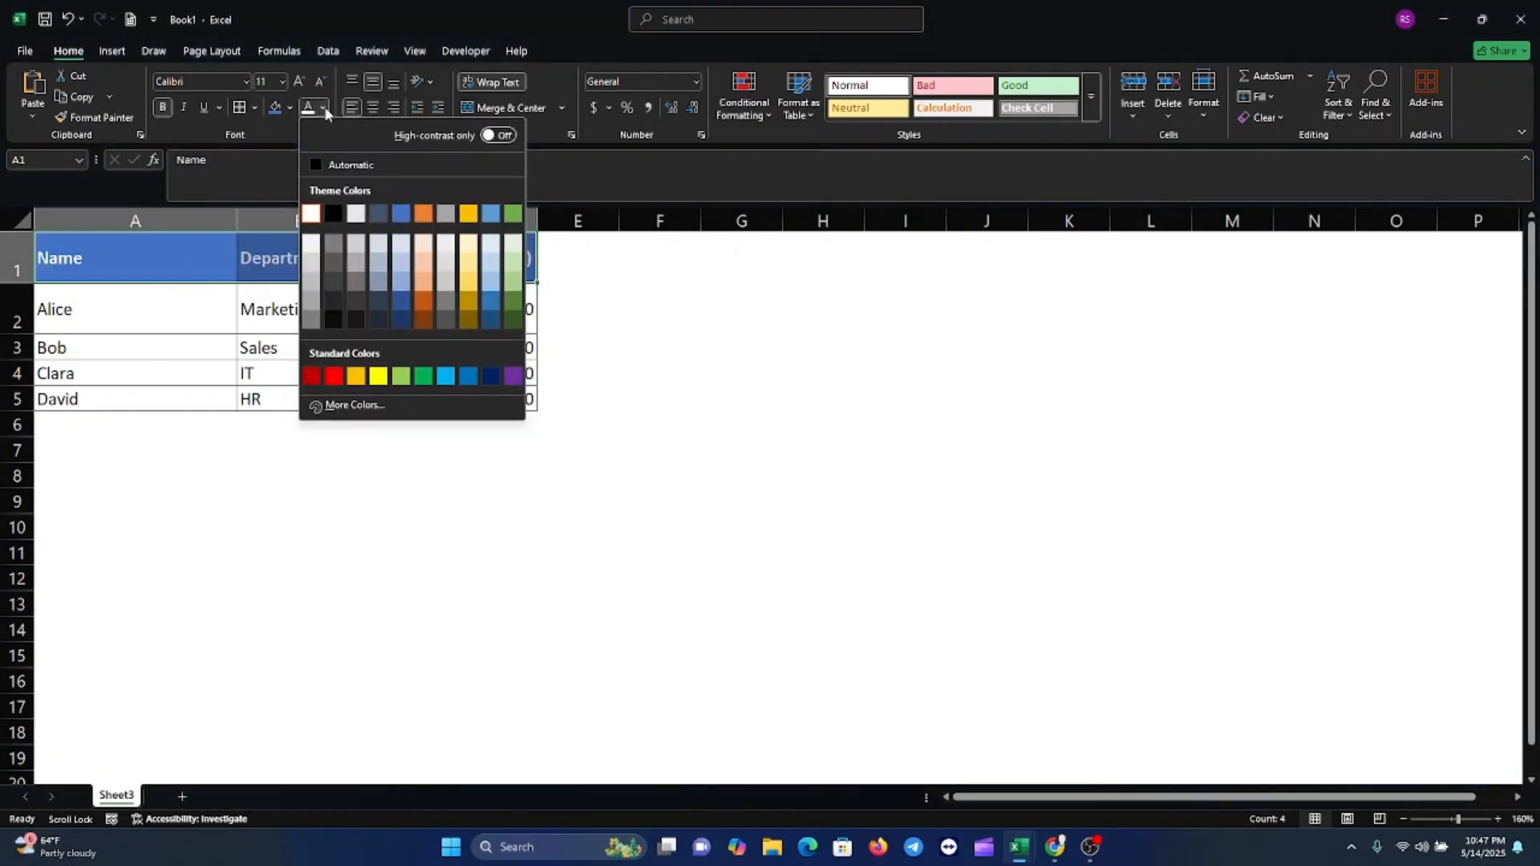
click(314, 213)
click(313, 531)
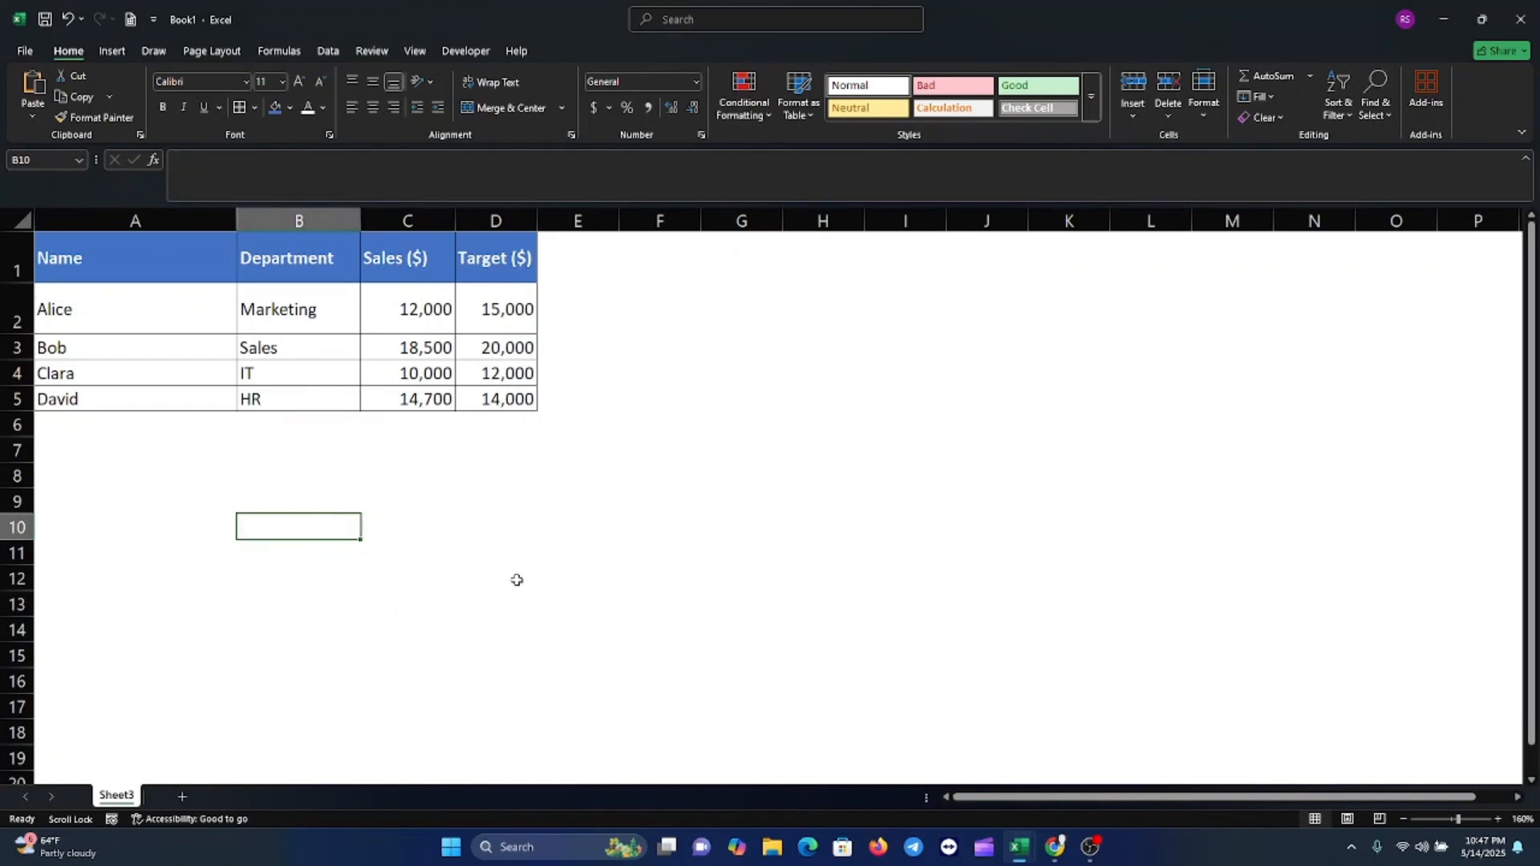
Format A1:D5 as a table with headers, using a light green grid style.
click(191, 280)
drag(193, 285, 488, 399)
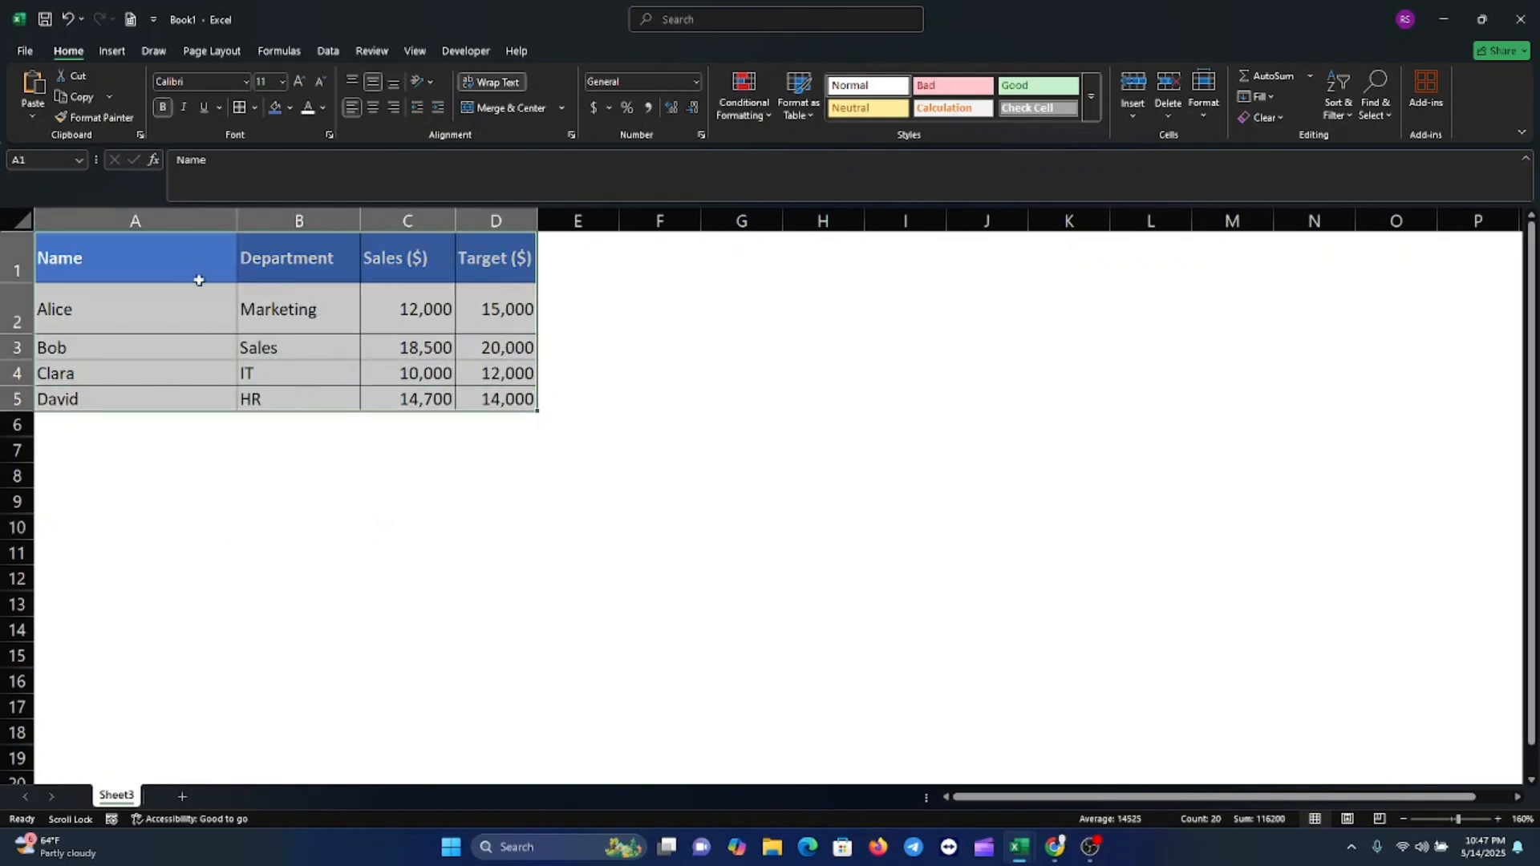
click(812, 117)
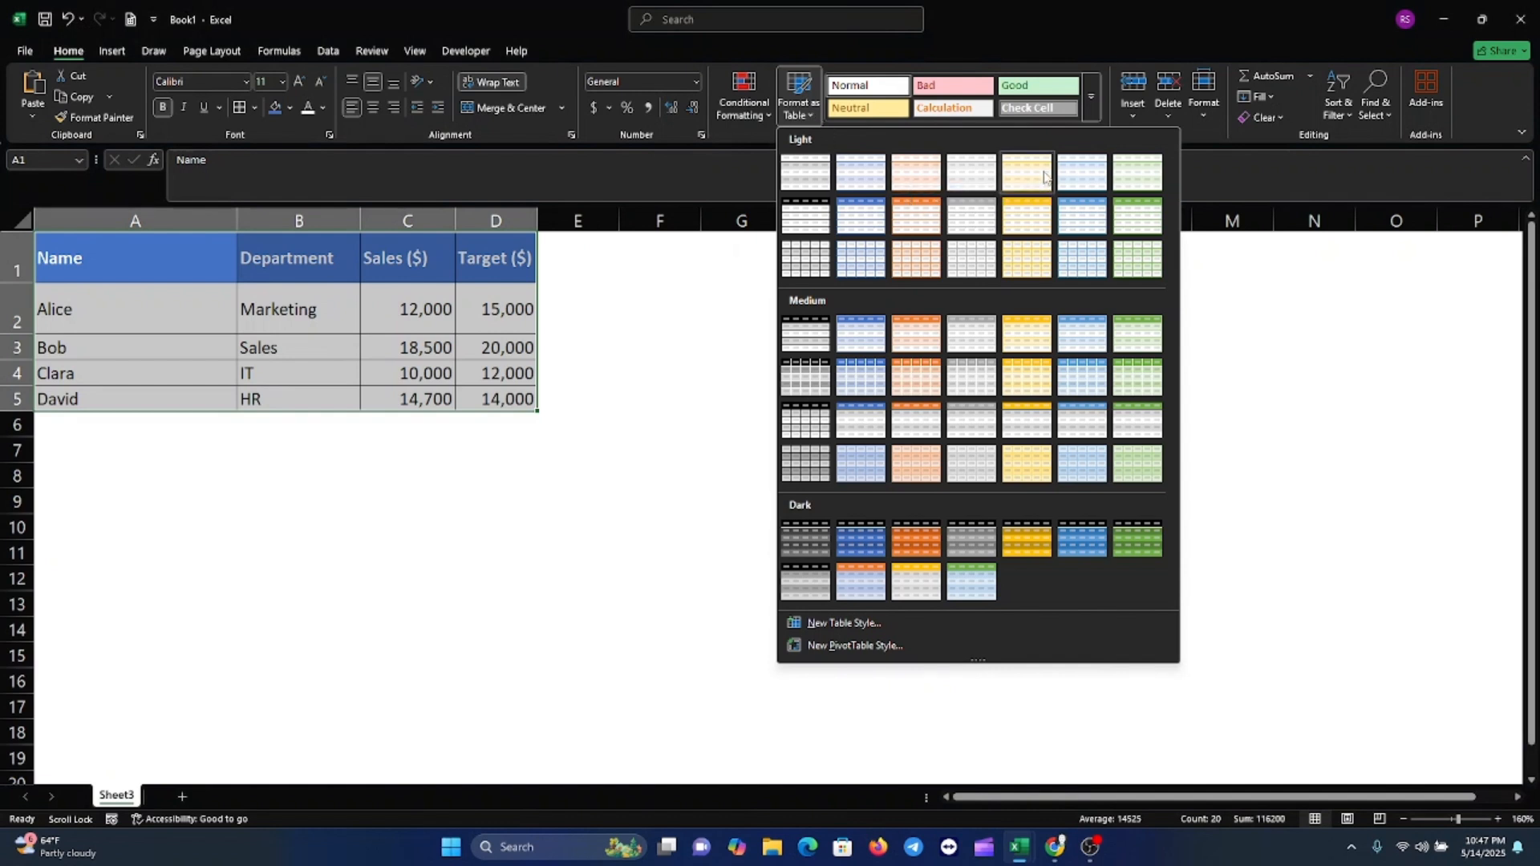
click(1129, 261)
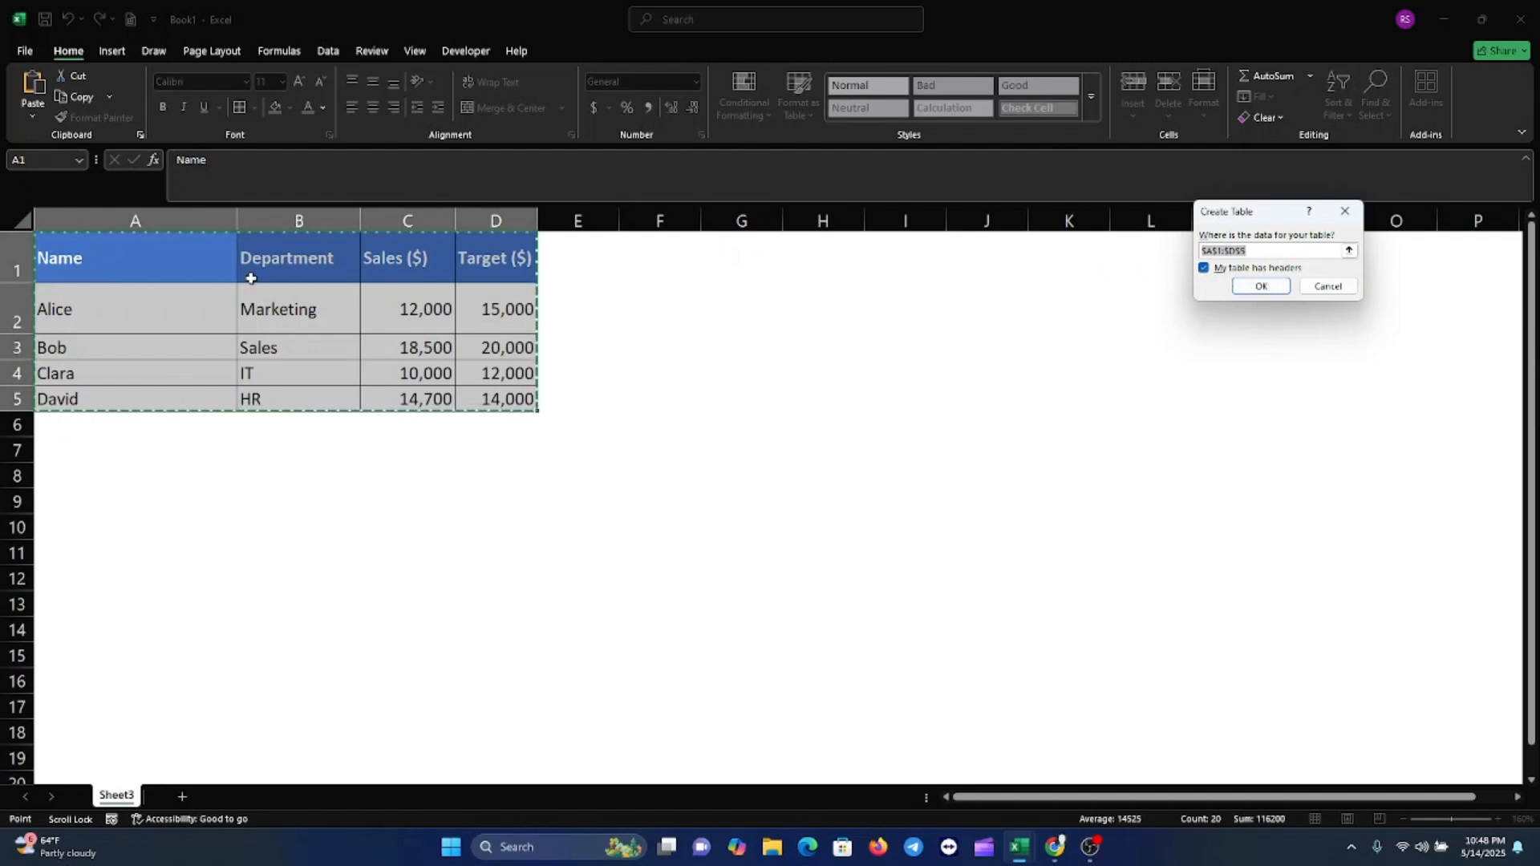
click(1266, 286)
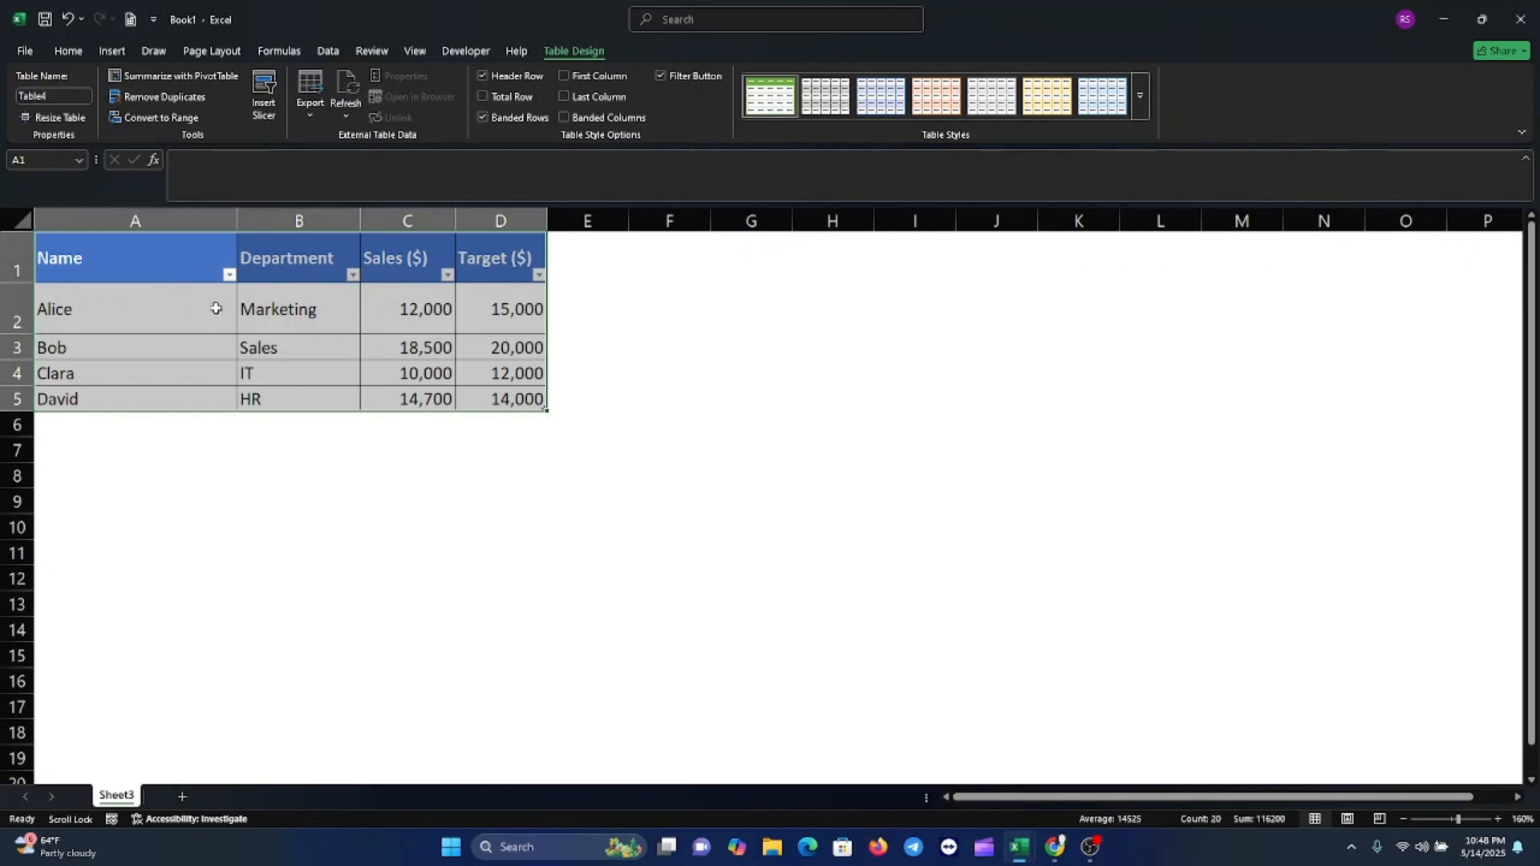
Try the light orange, blue and grey banded styles on the table and settle on the light yellow one.
click(939, 104)
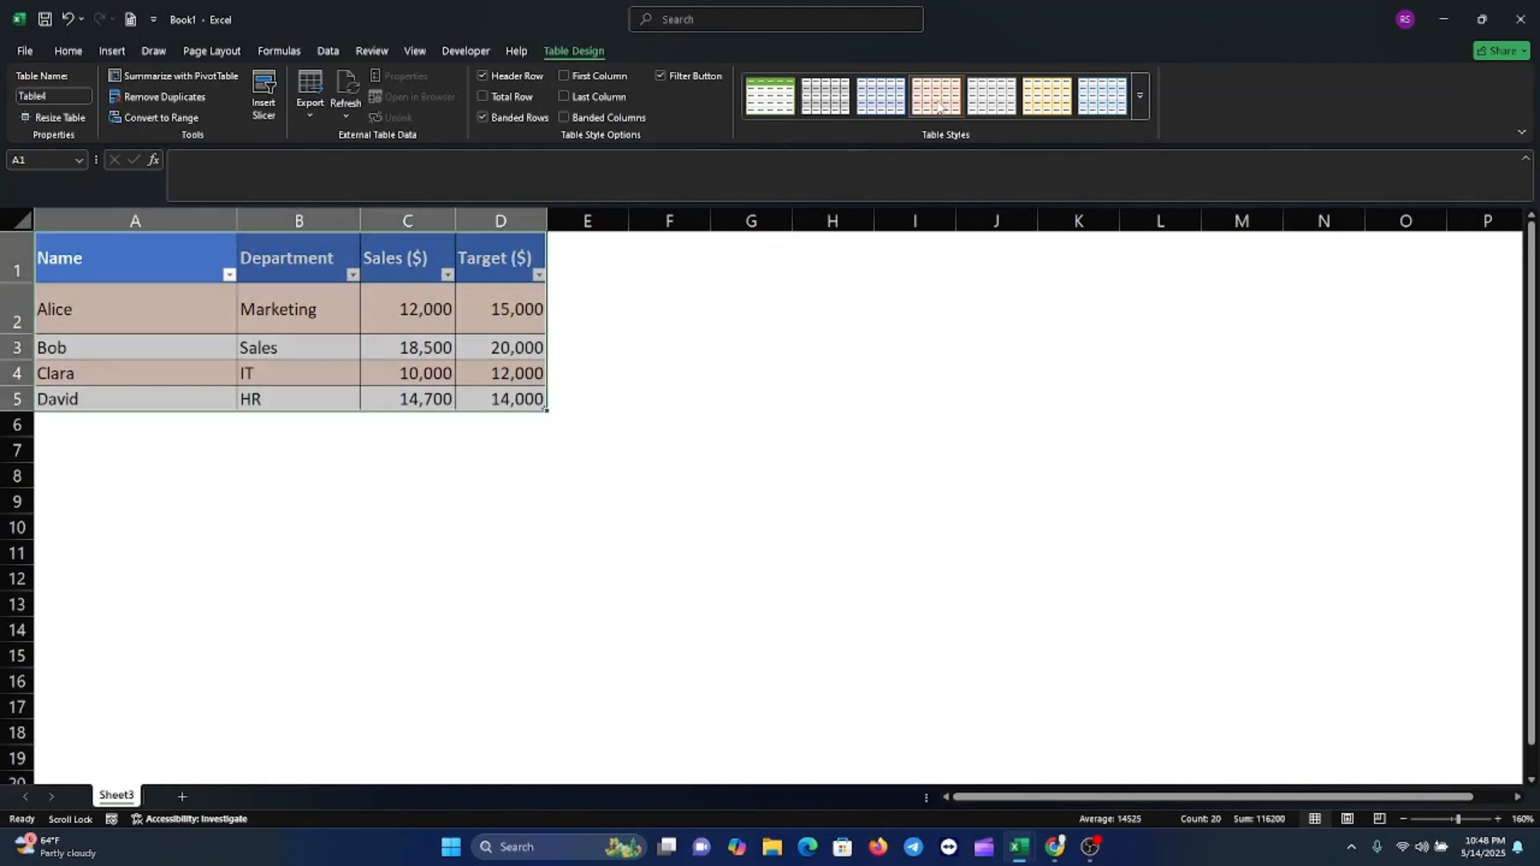
click(887, 101)
click(815, 102)
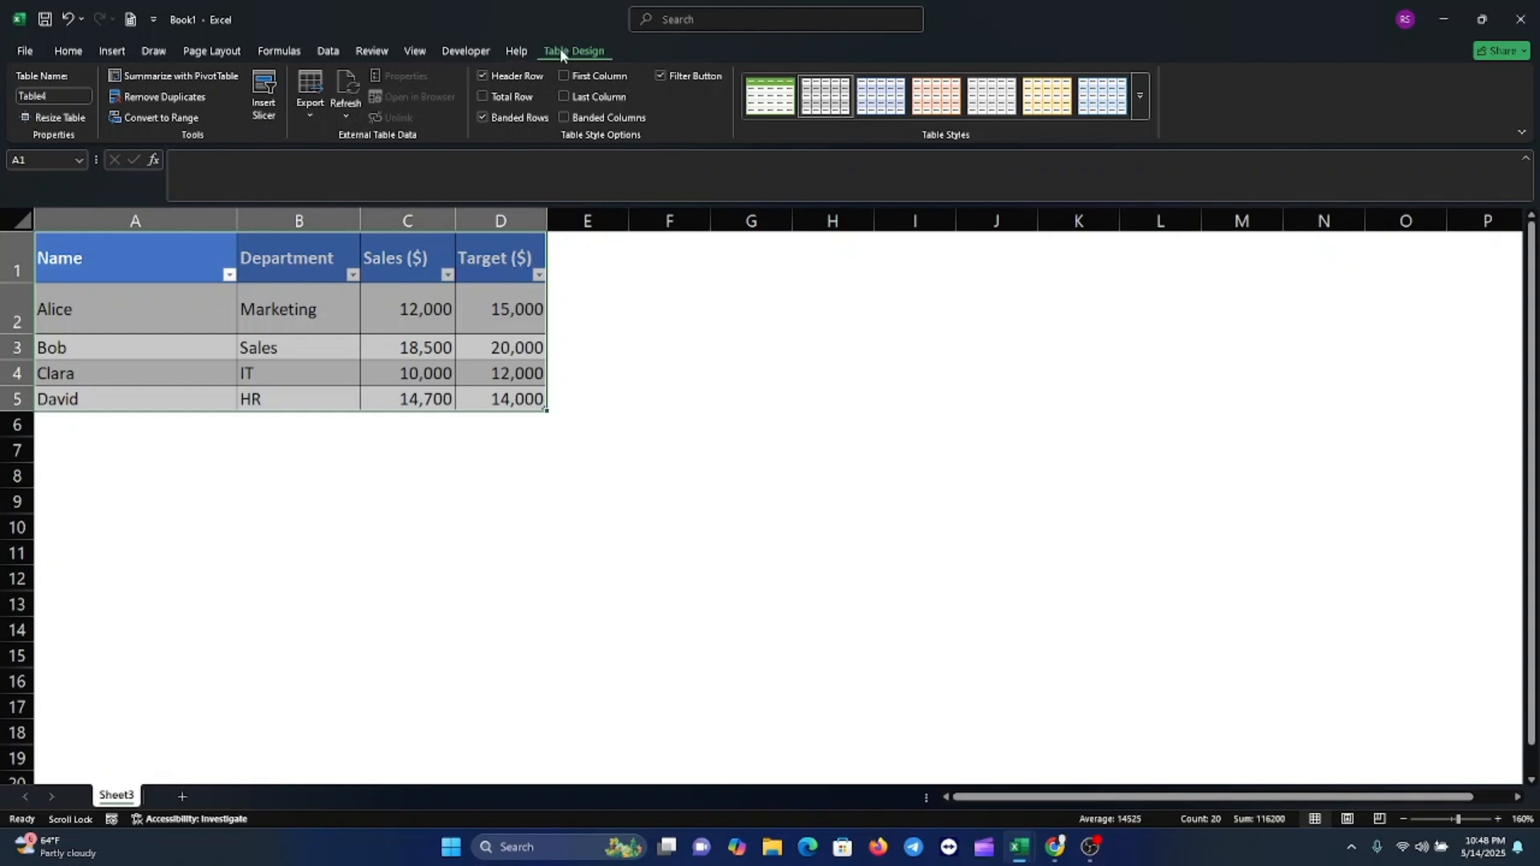
click(1047, 98)
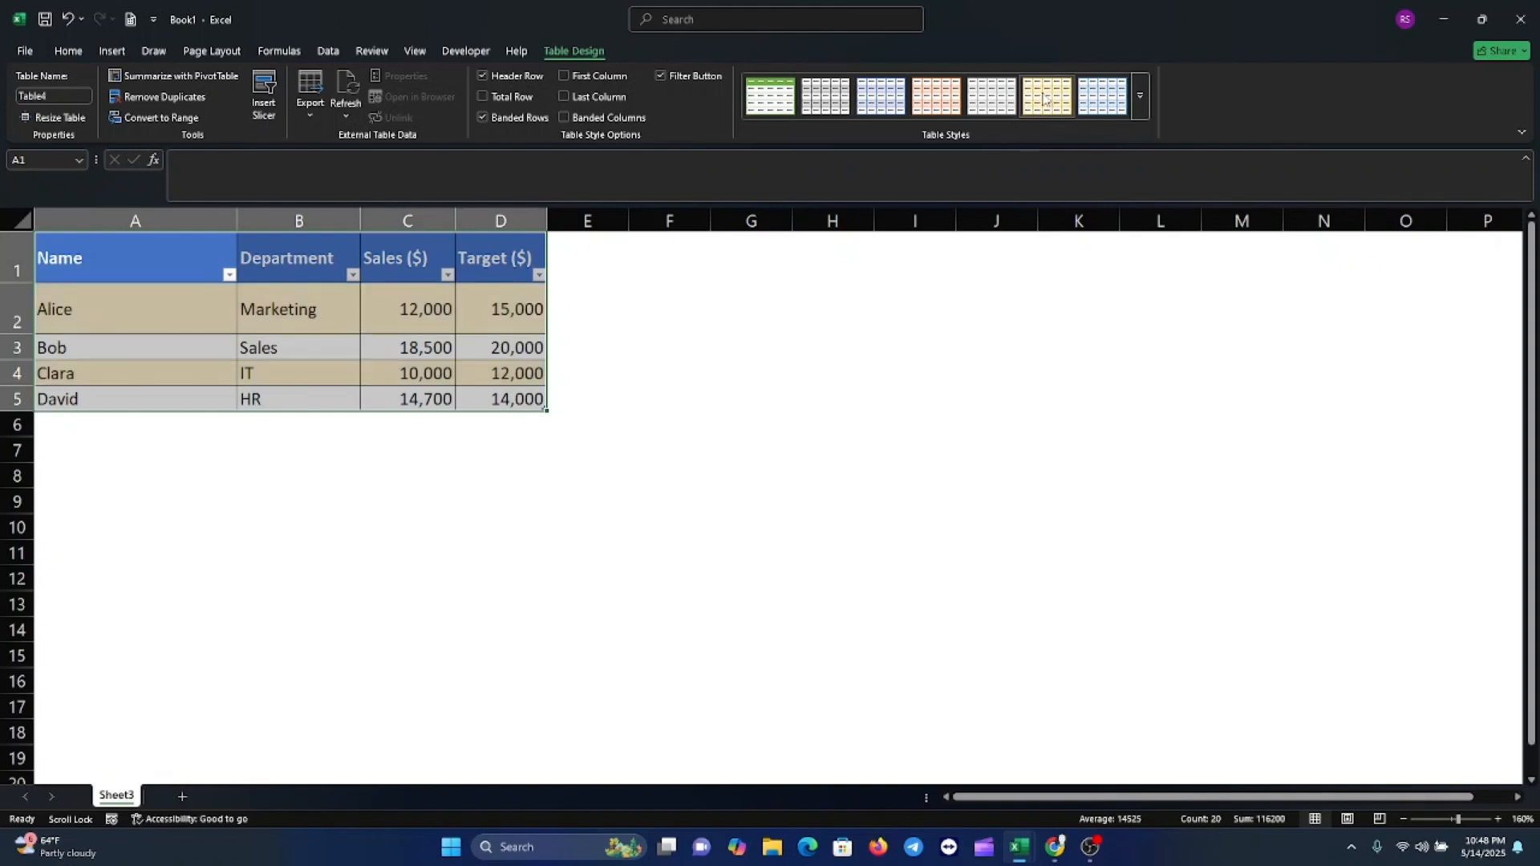
click(542, 544)
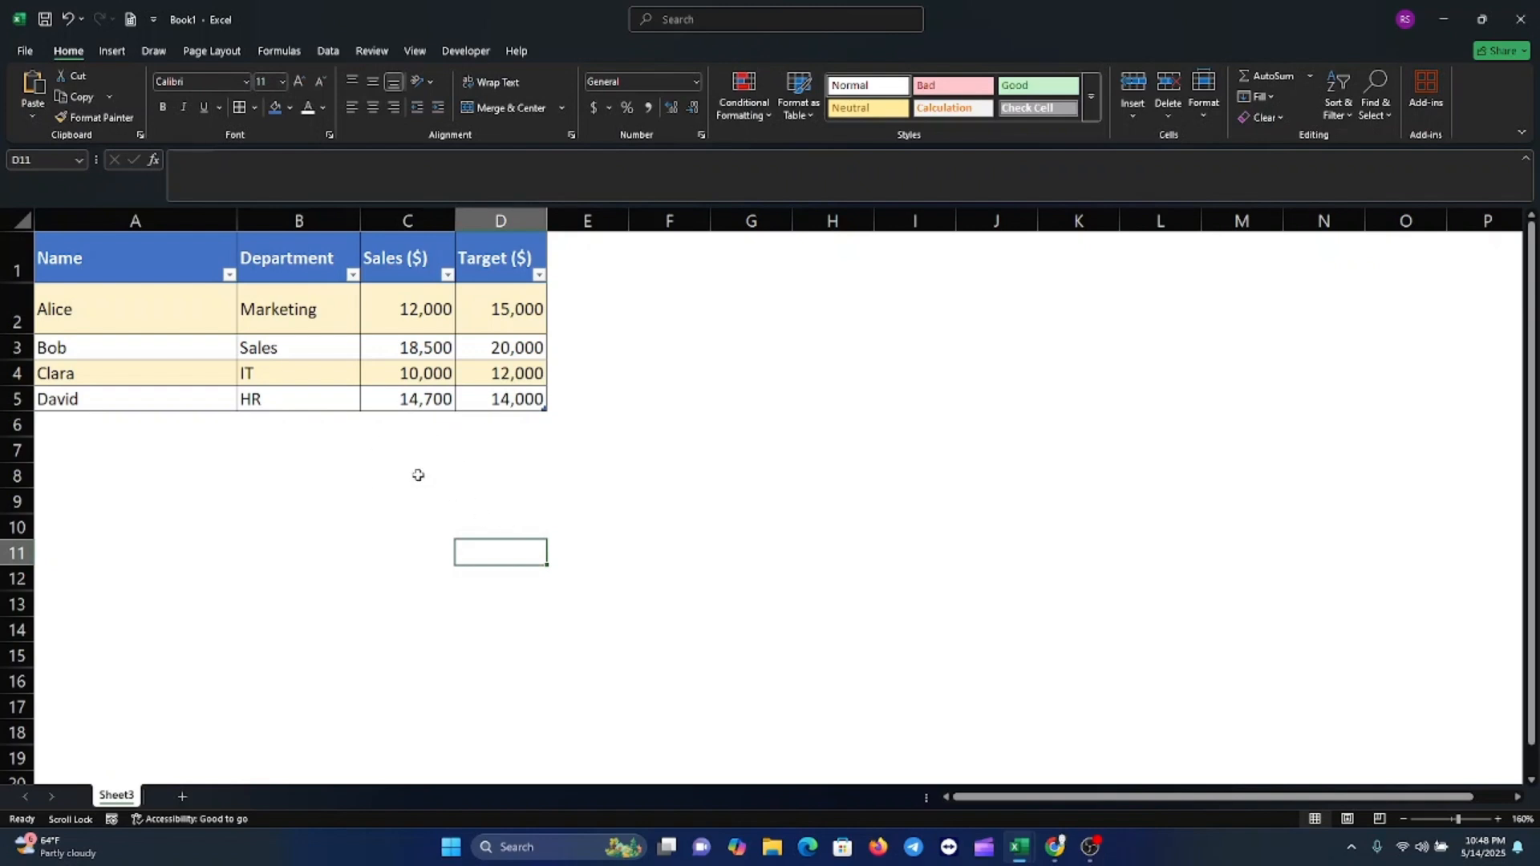
Apply a red outline border to the table range A1:D5 through the custom border settings.
click(44, 237)
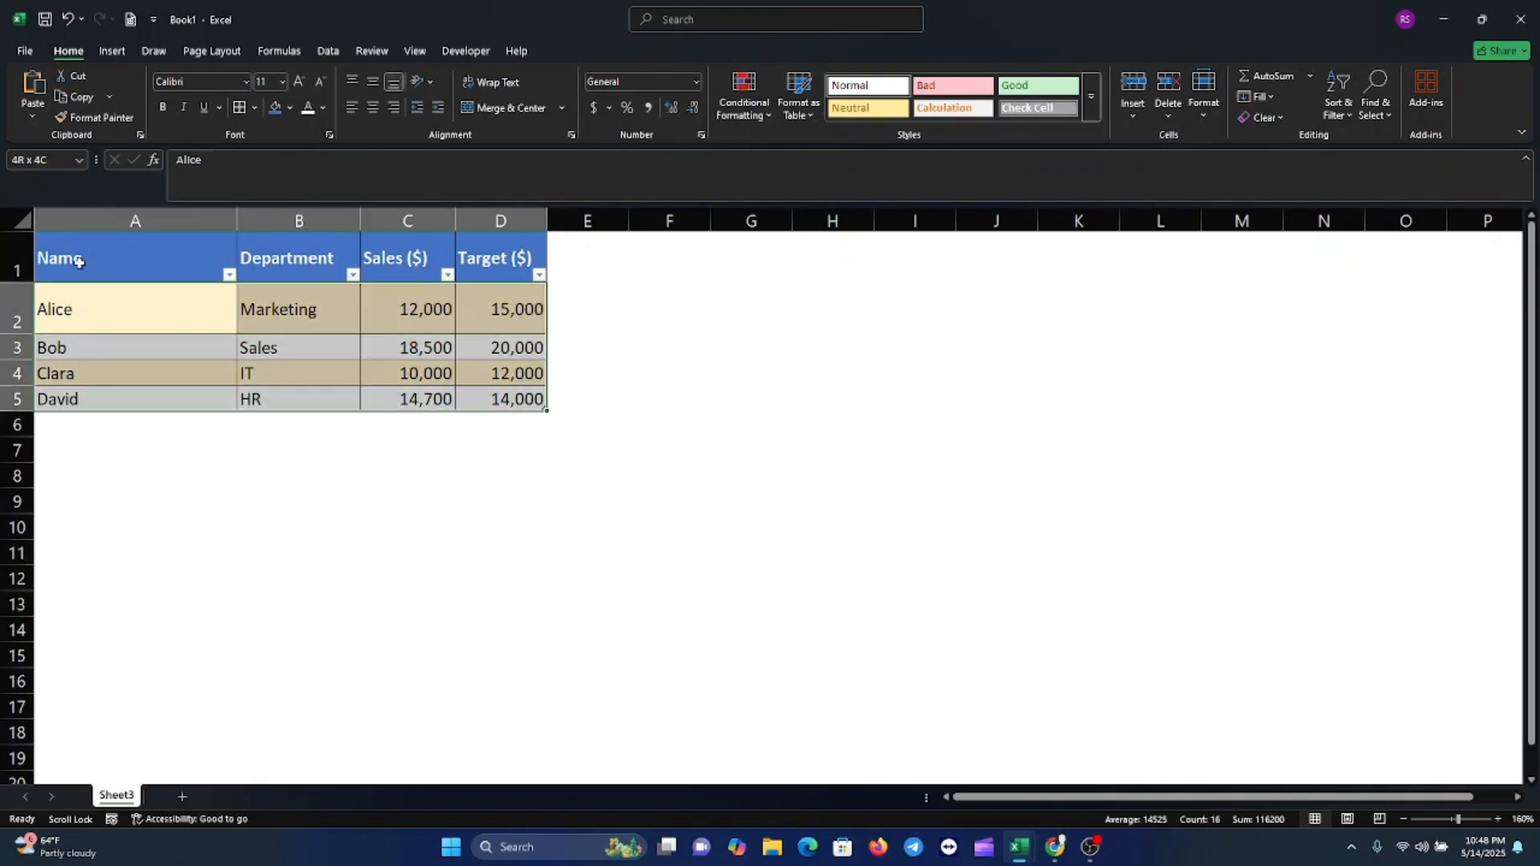
click(481, 605)
drag(62, 269, 541, 401)
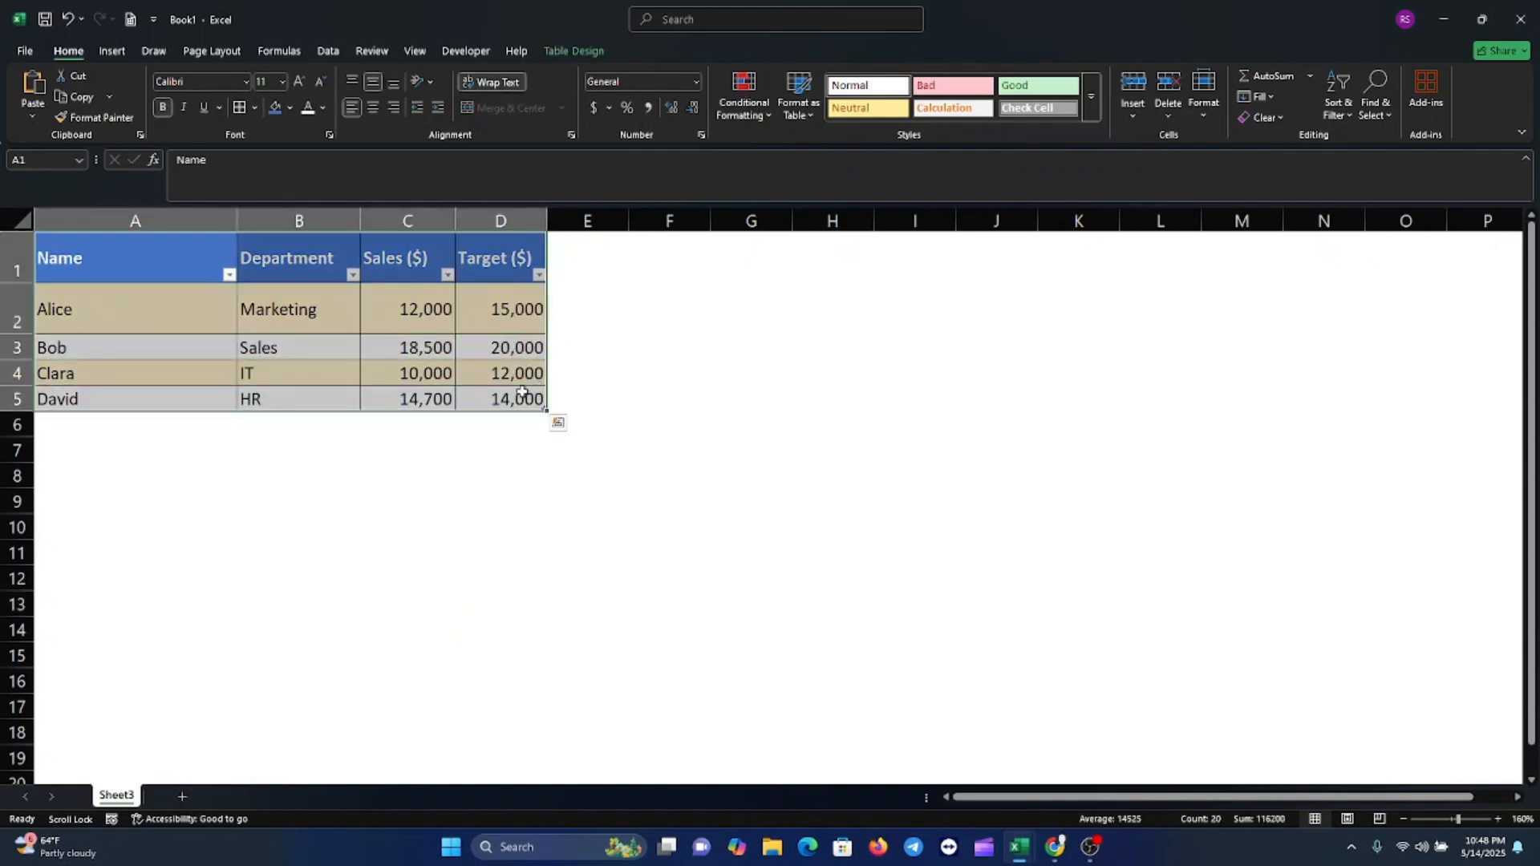
click(255, 108)
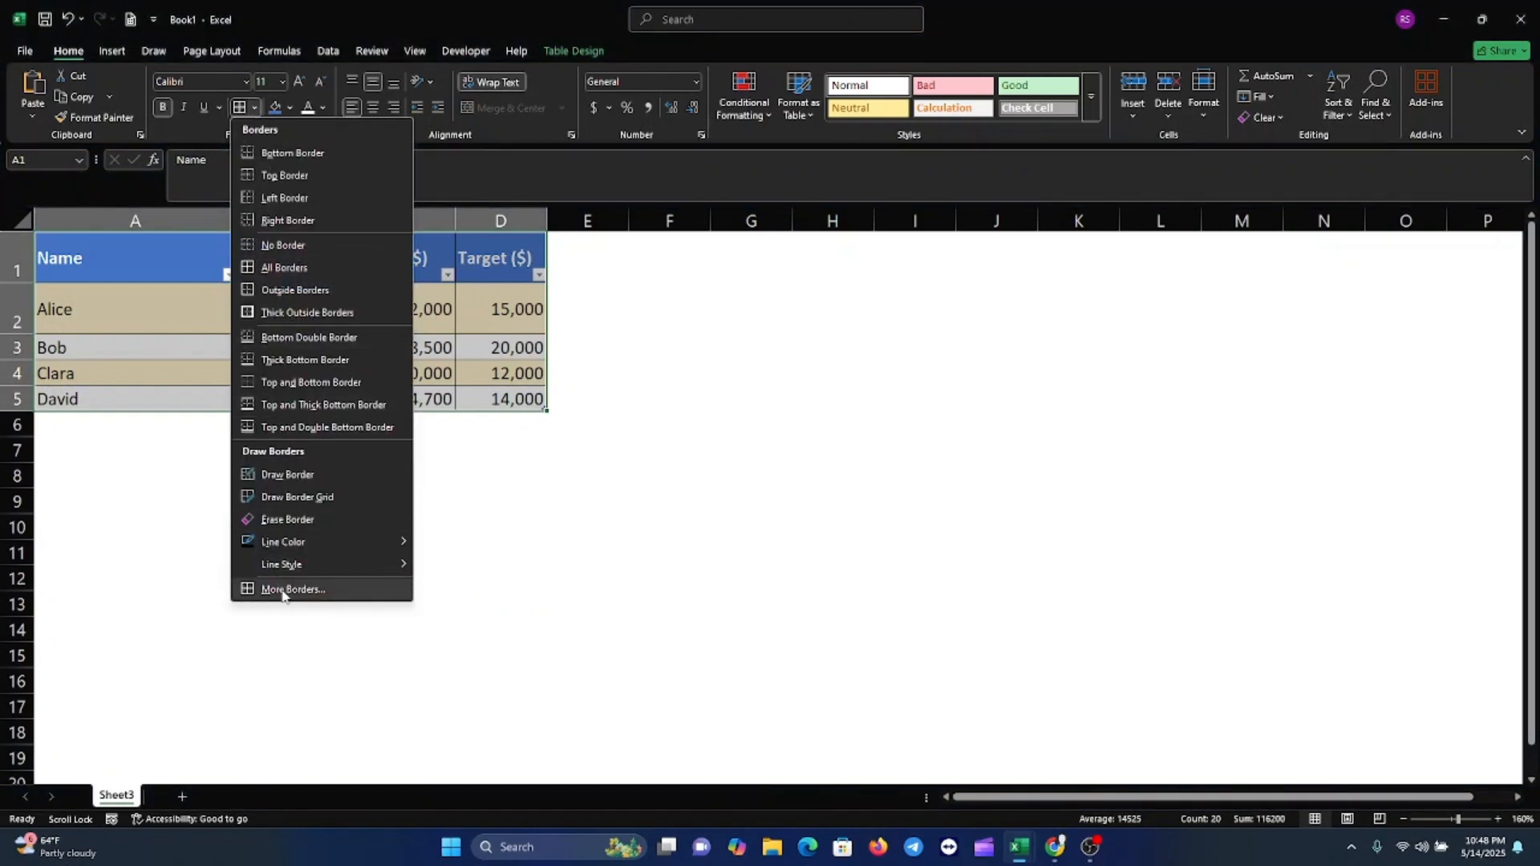
click(311, 591)
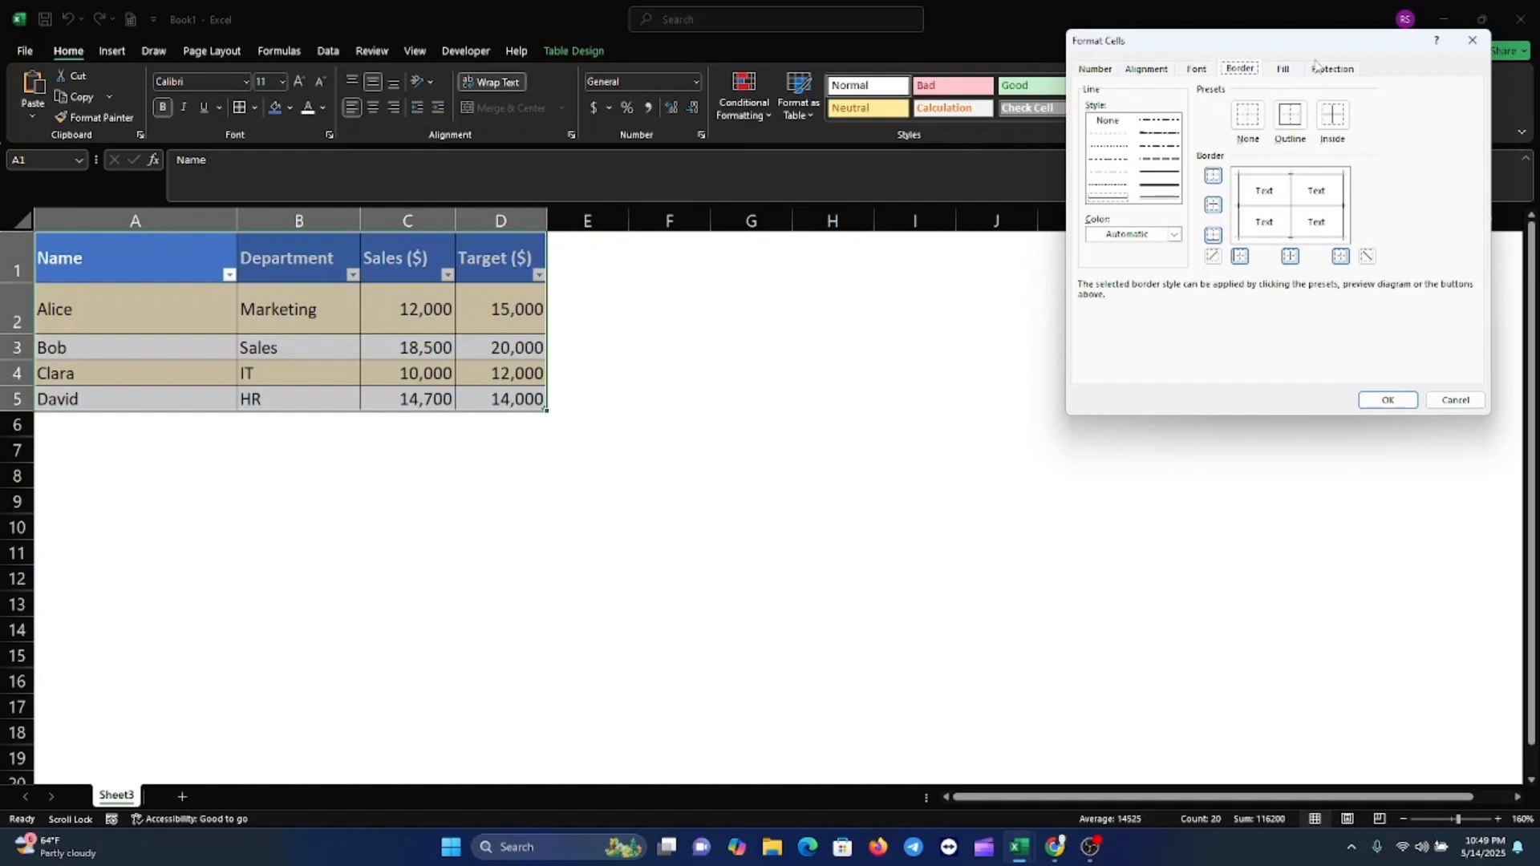
click(1176, 234)
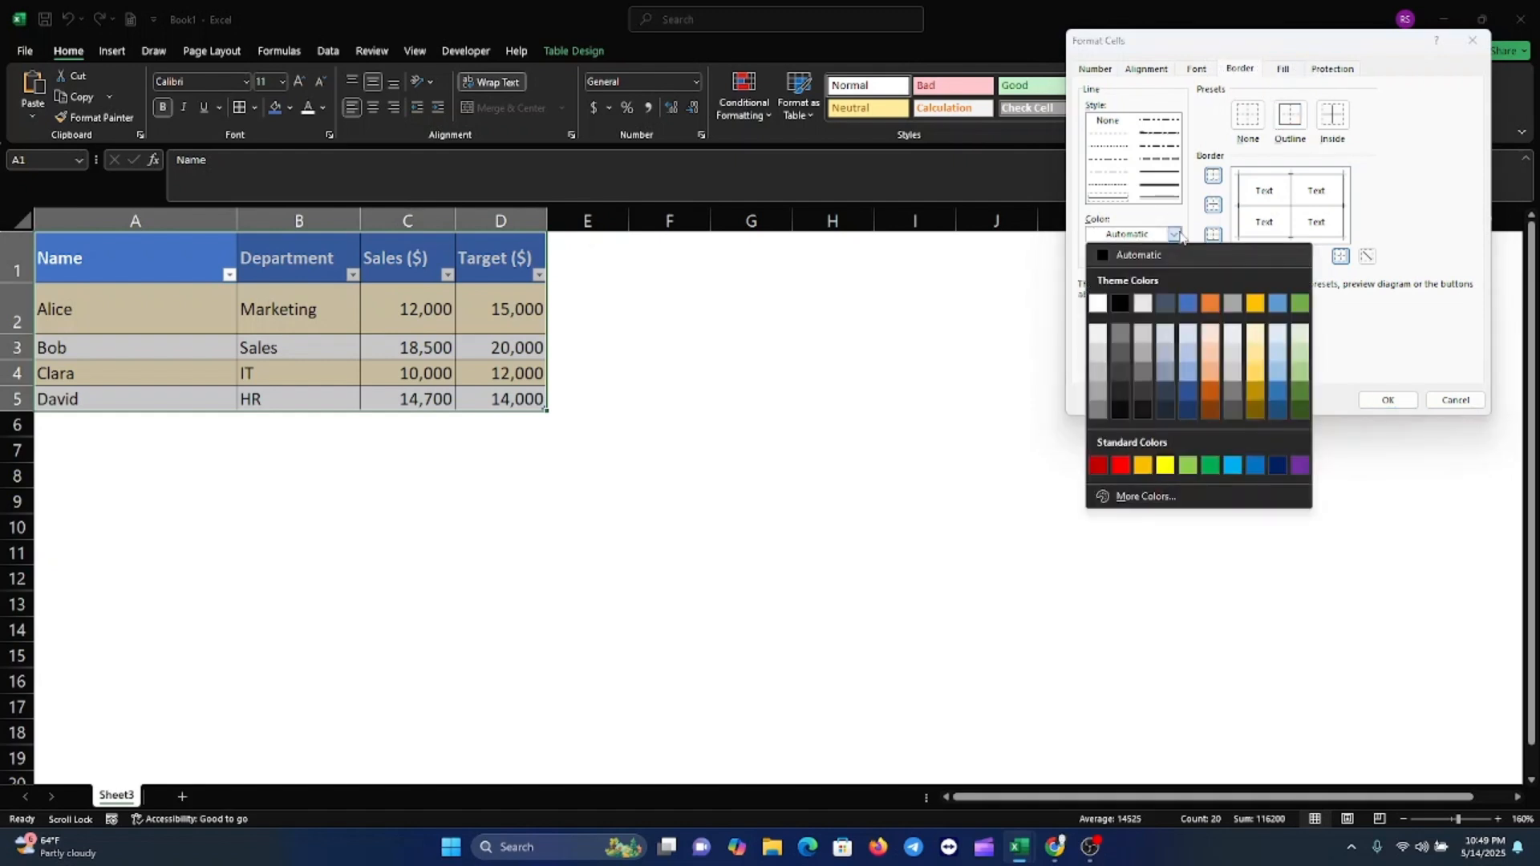
click(1177, 234)
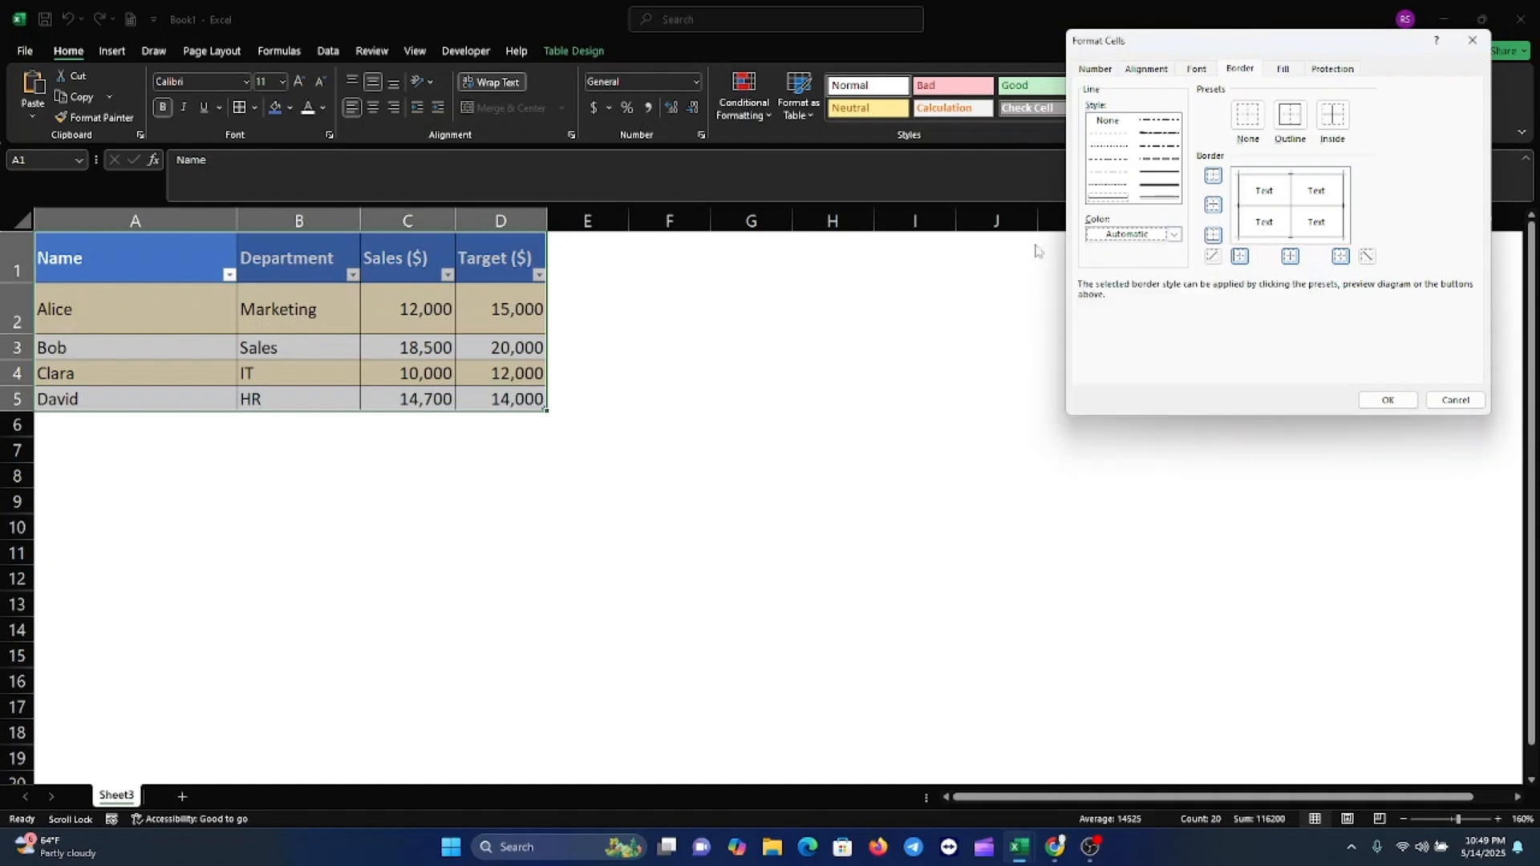
click(1177, 235)
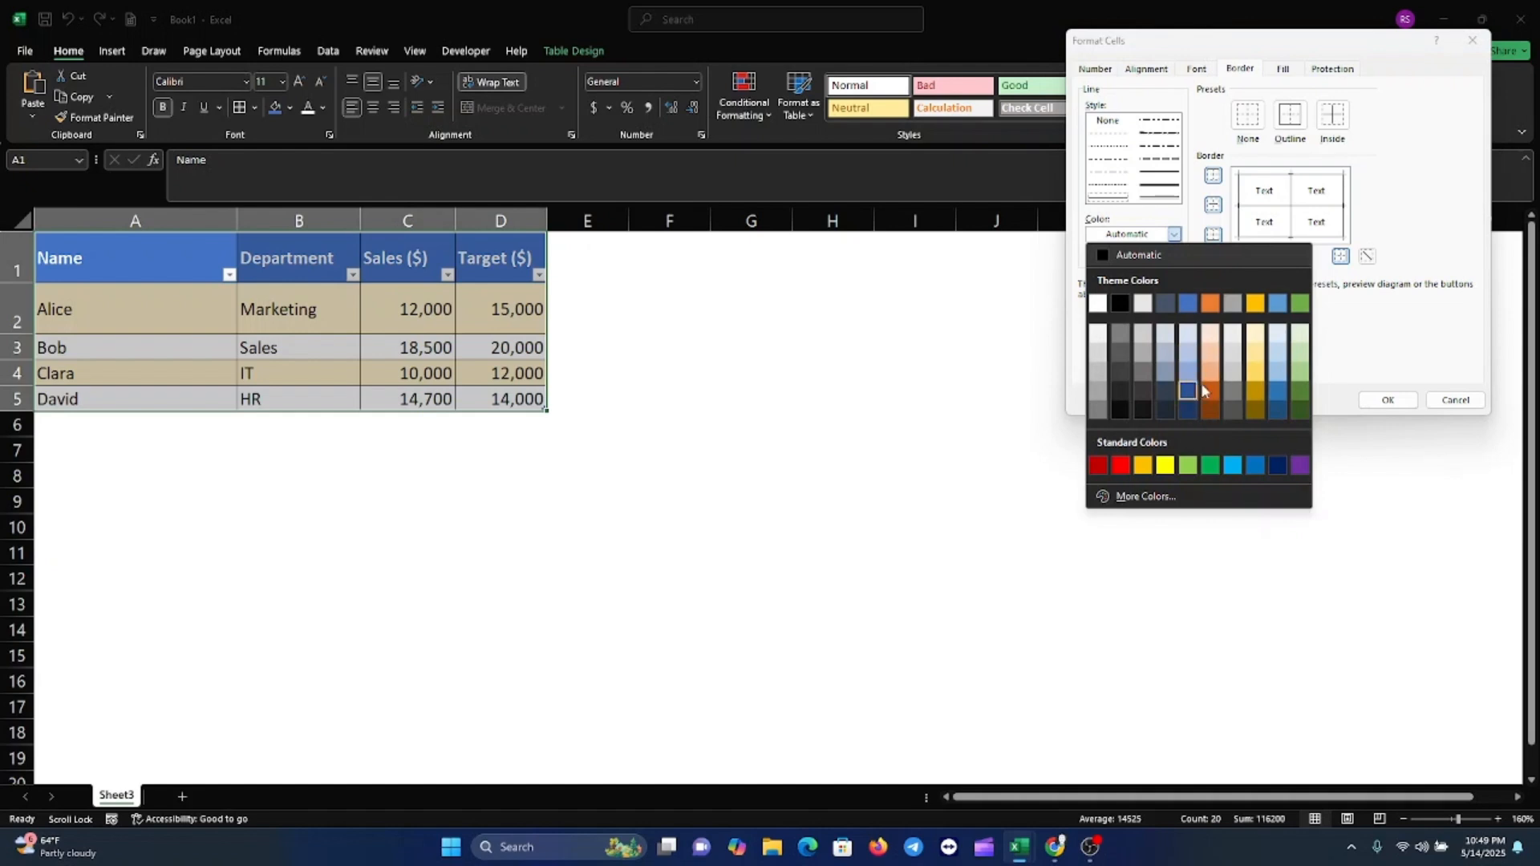
click(1120, 466)
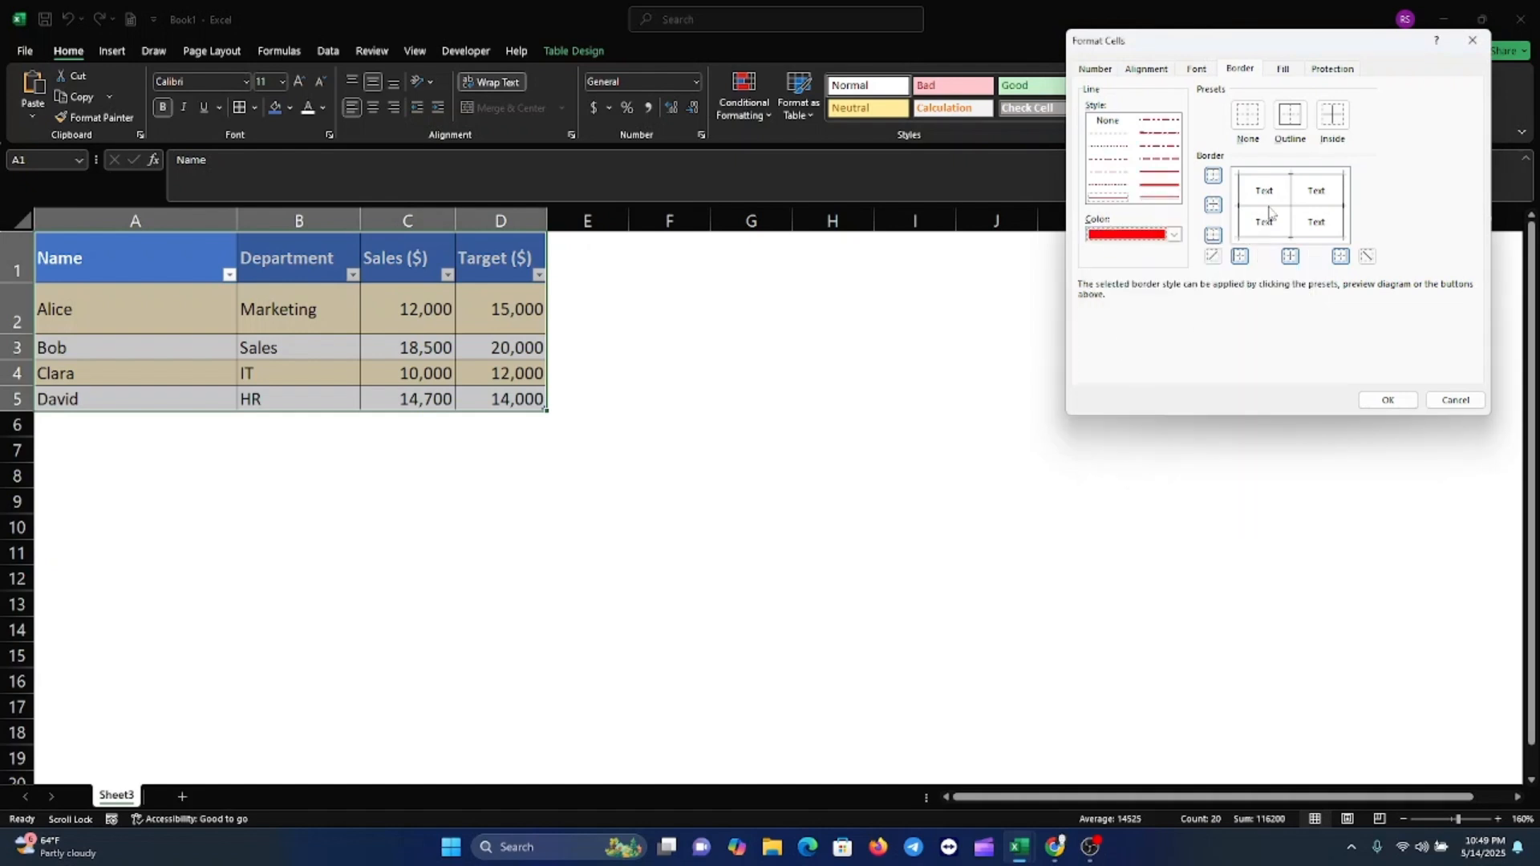
click(1297, 128)
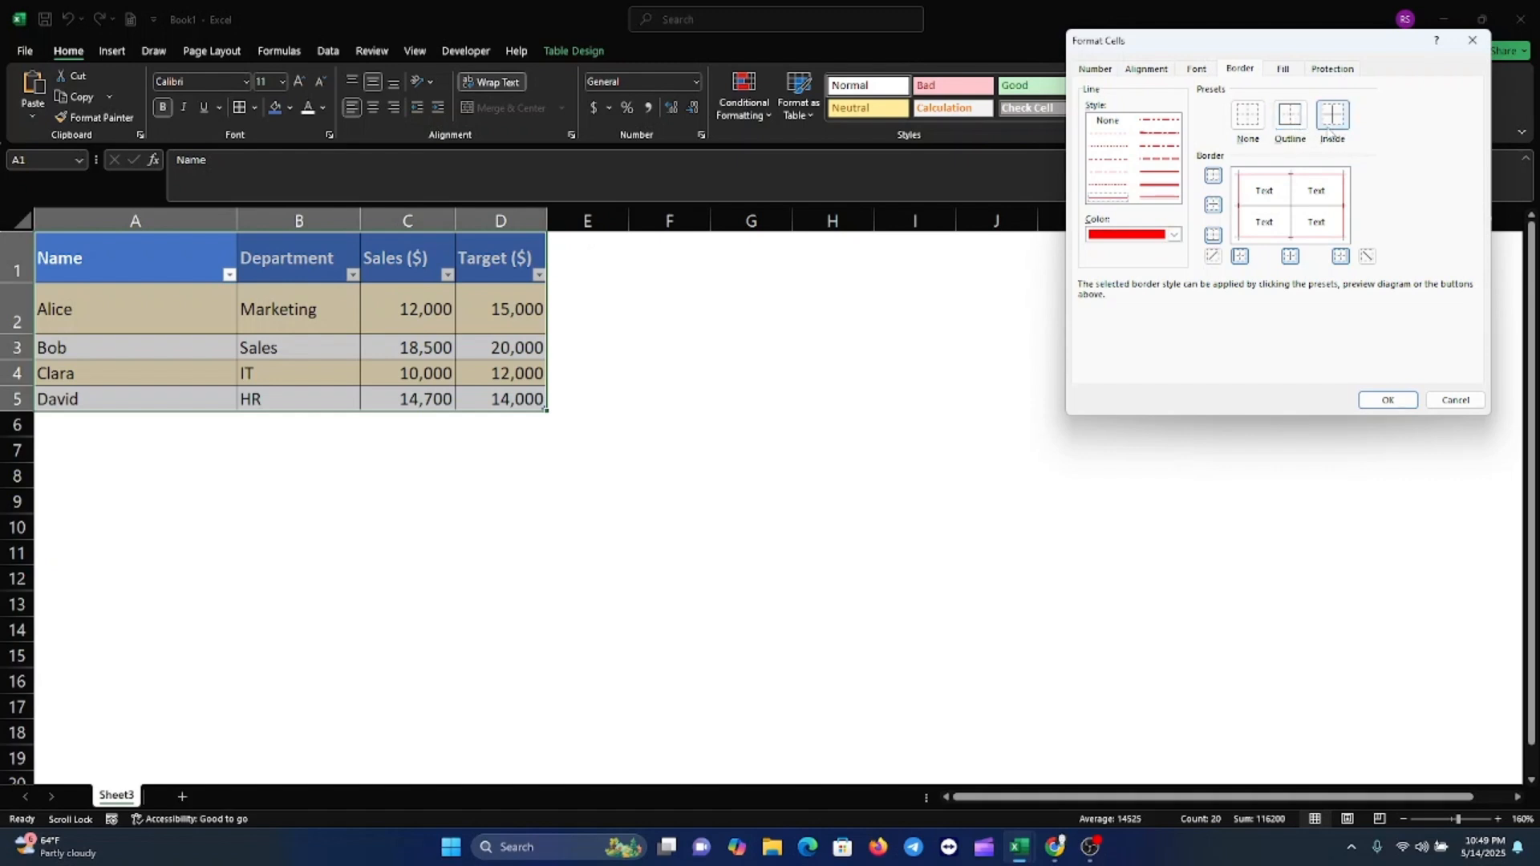
click(1386, 398)
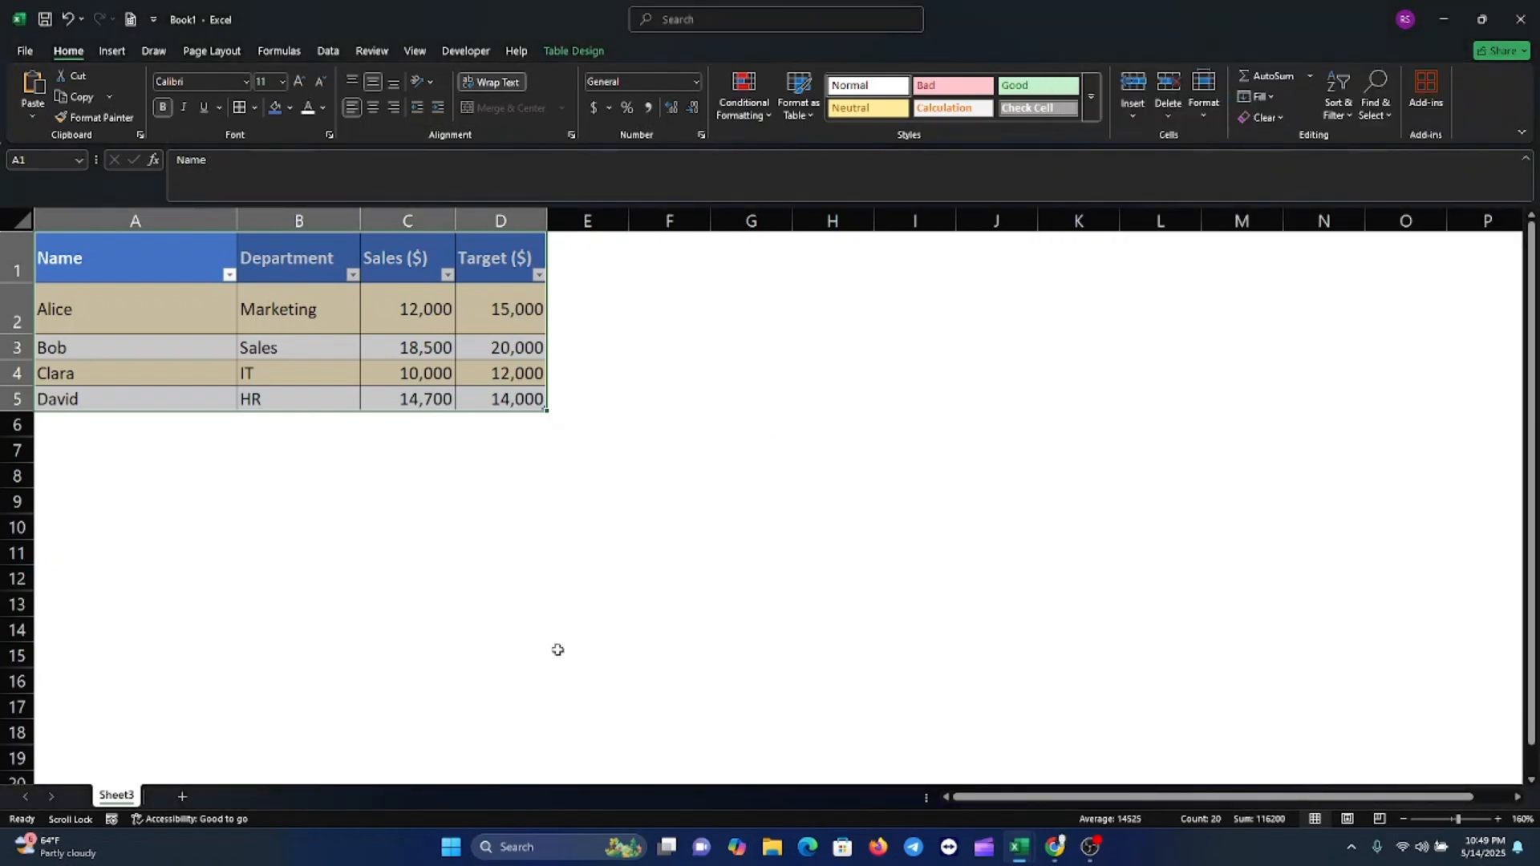
click(667, 561)
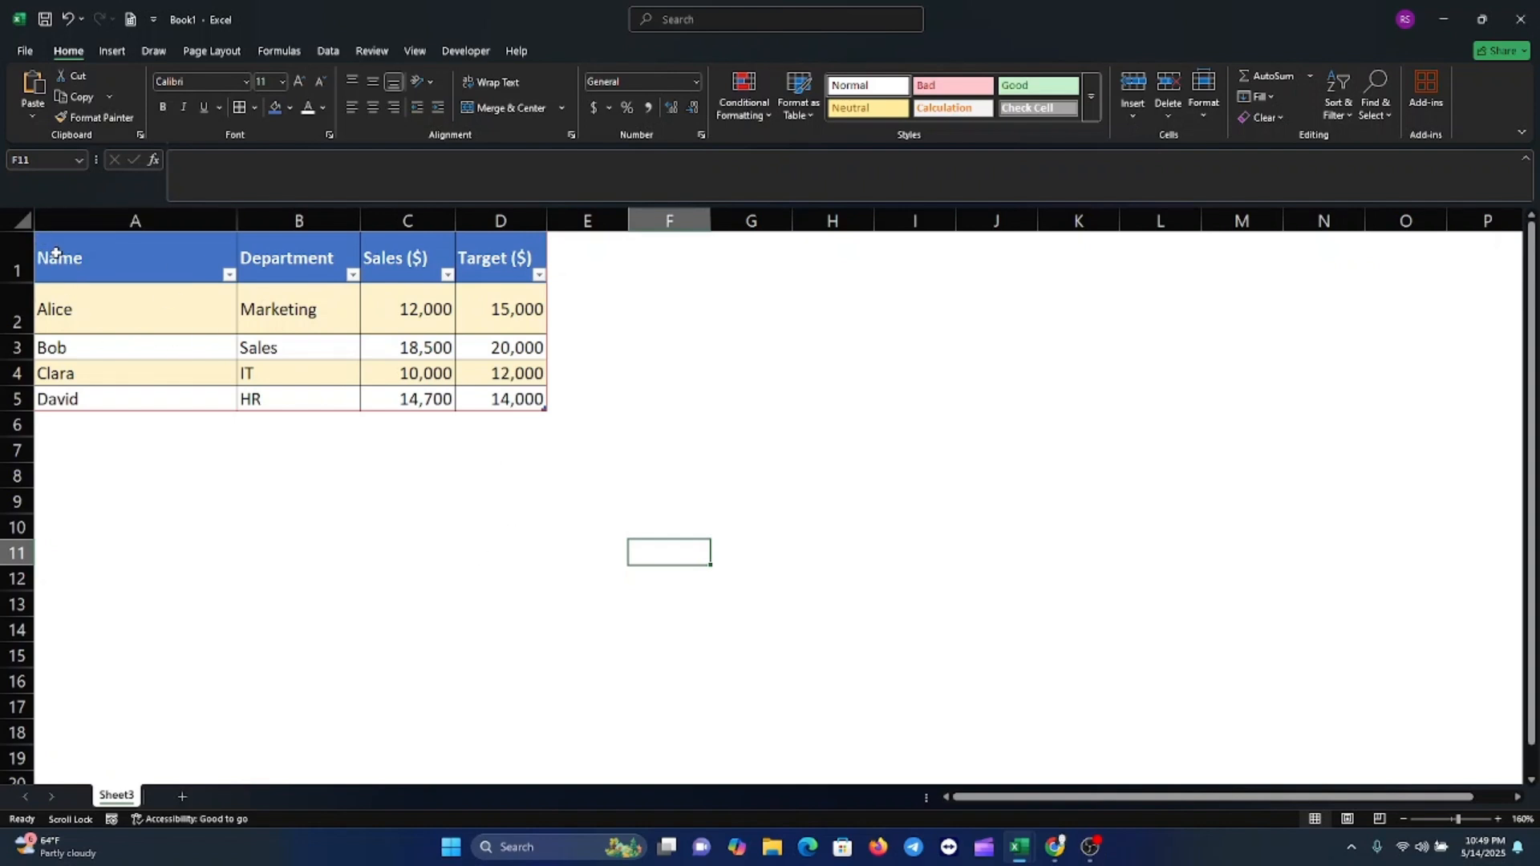
Apply the Green - Yellow - Red Color Scale conditional formatting to the table range A1:D5.
drag(46, 256, 472, 392)
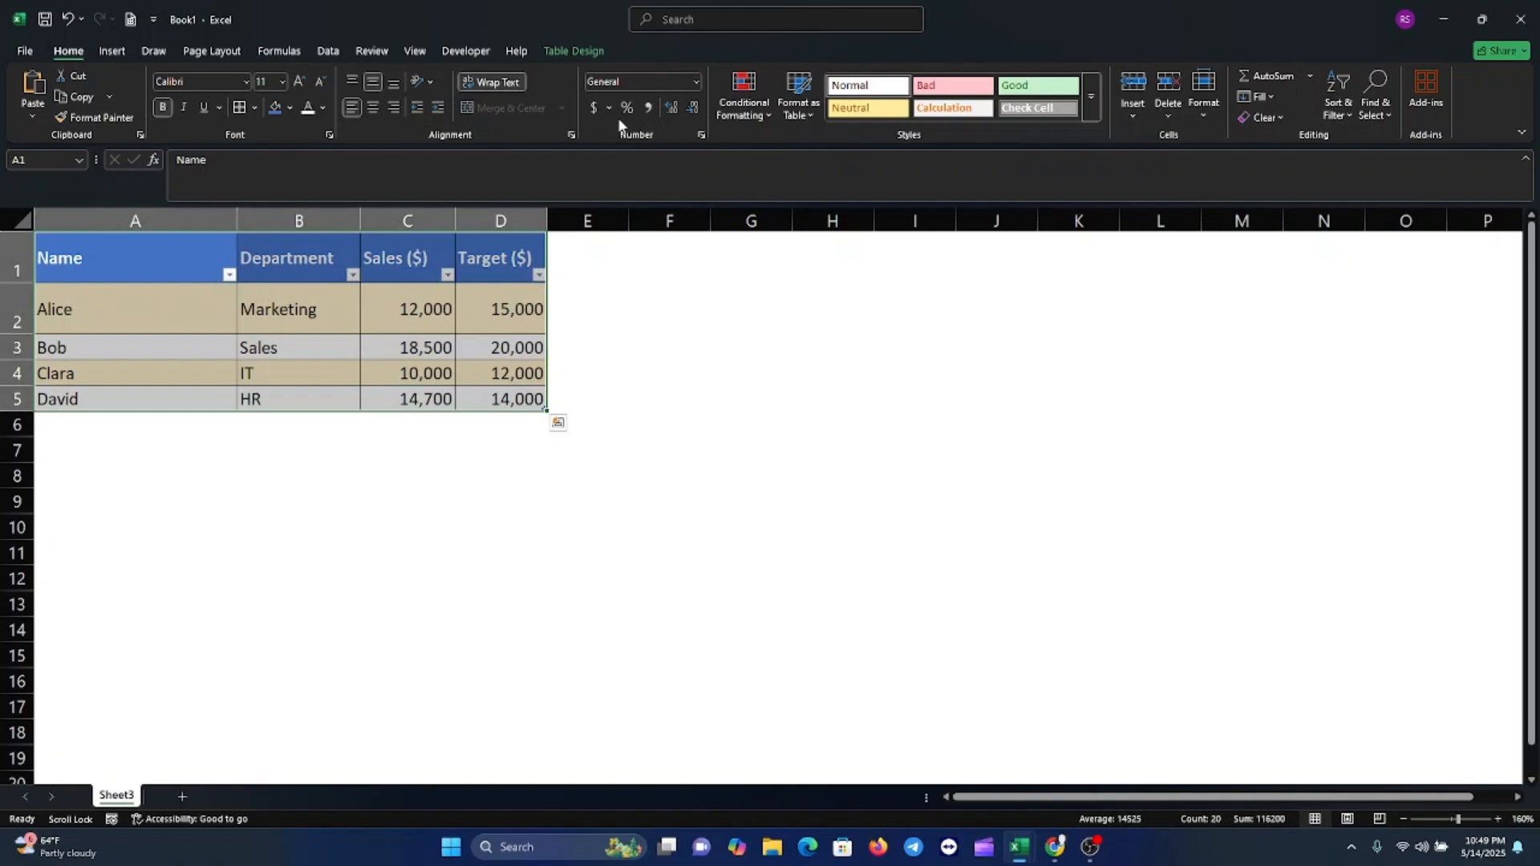
click(762, 116)
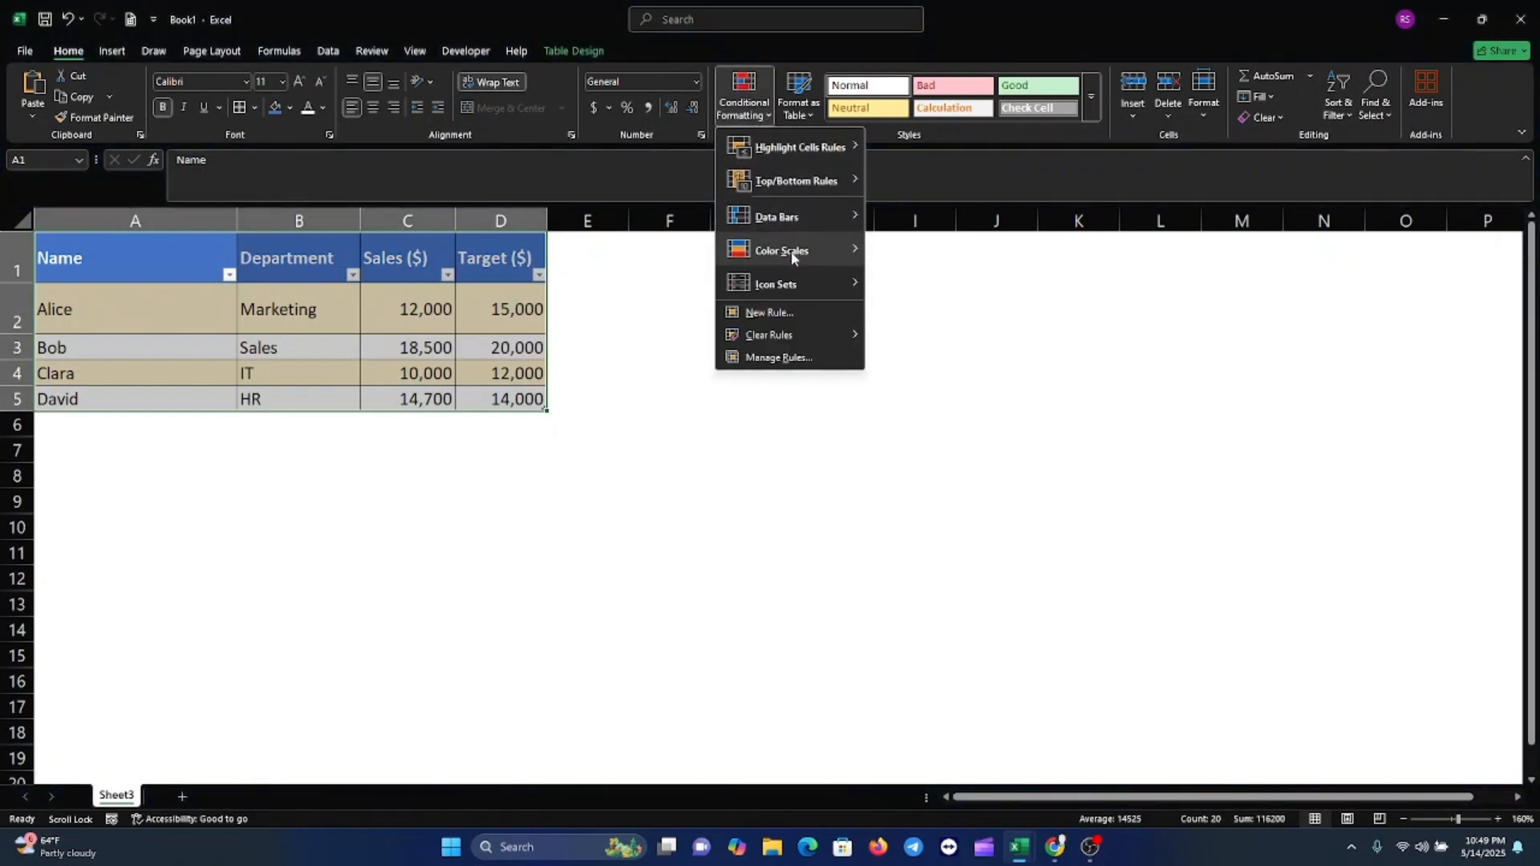
mouse_move(826, 252)
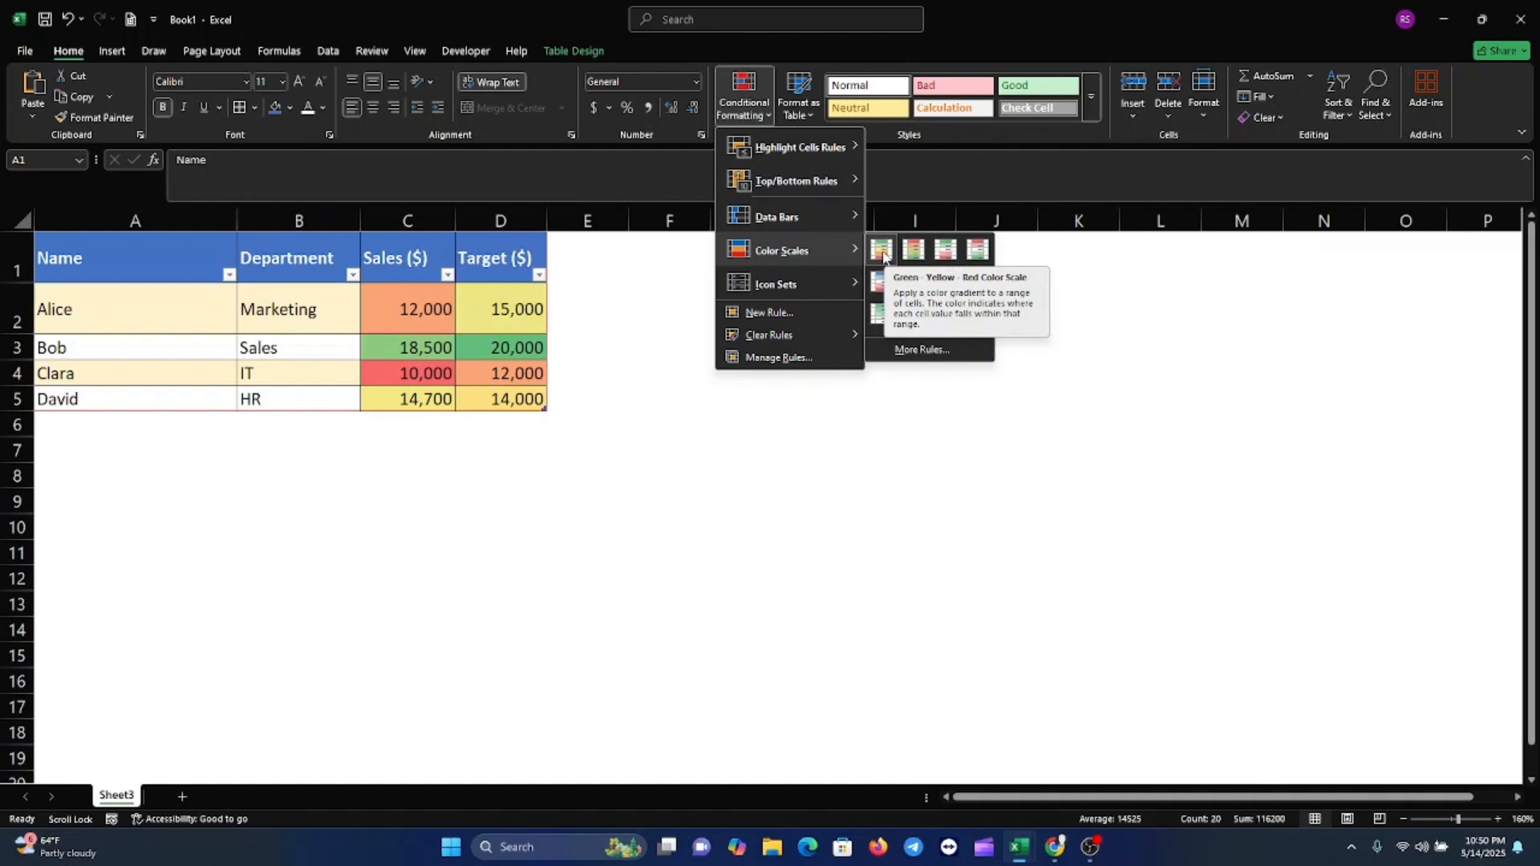
click(883, 252)
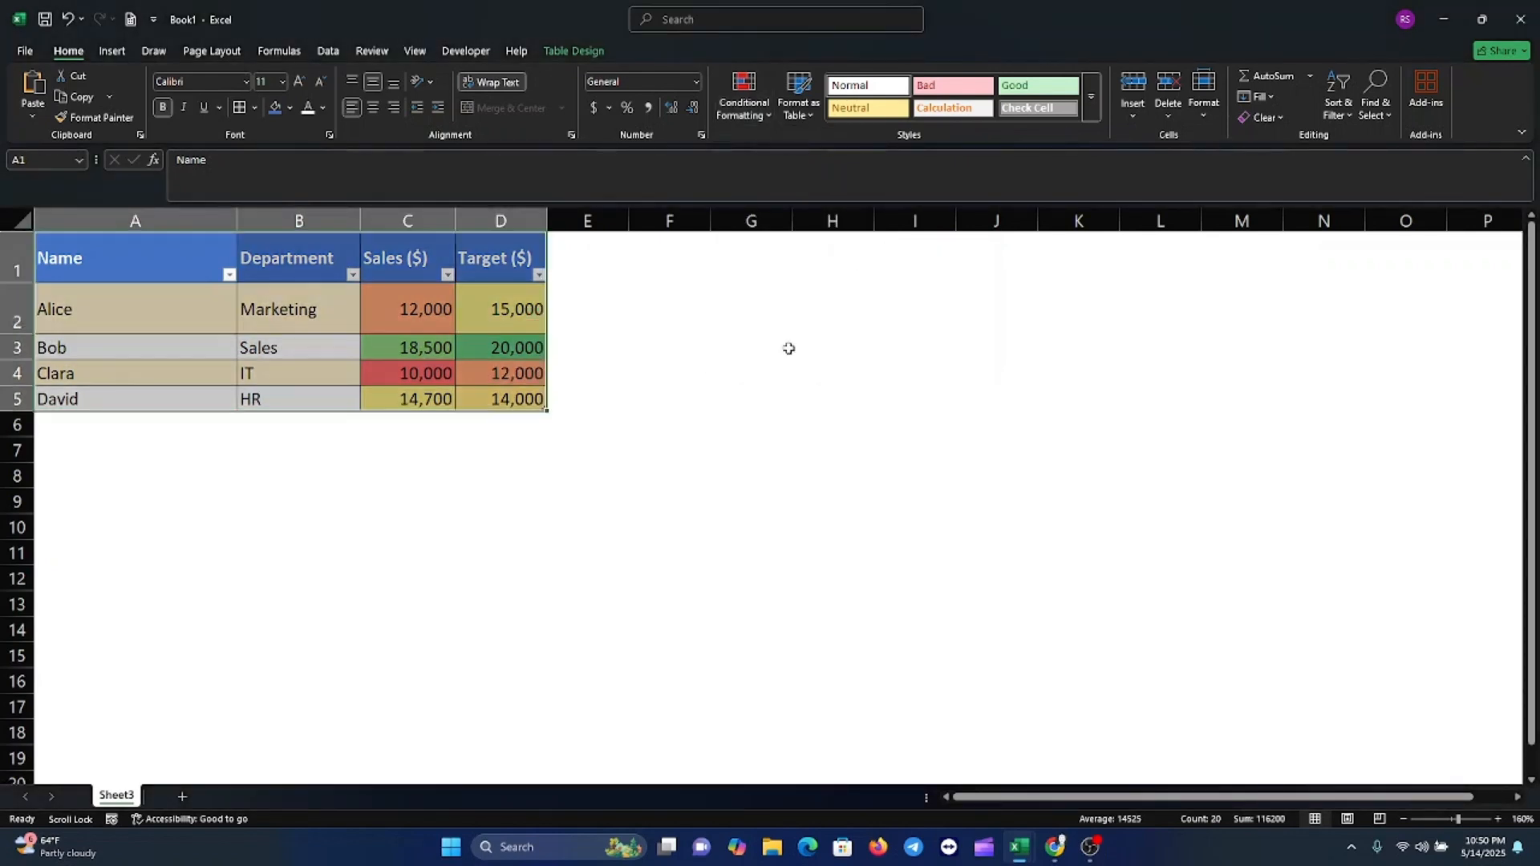
click(400, 533)
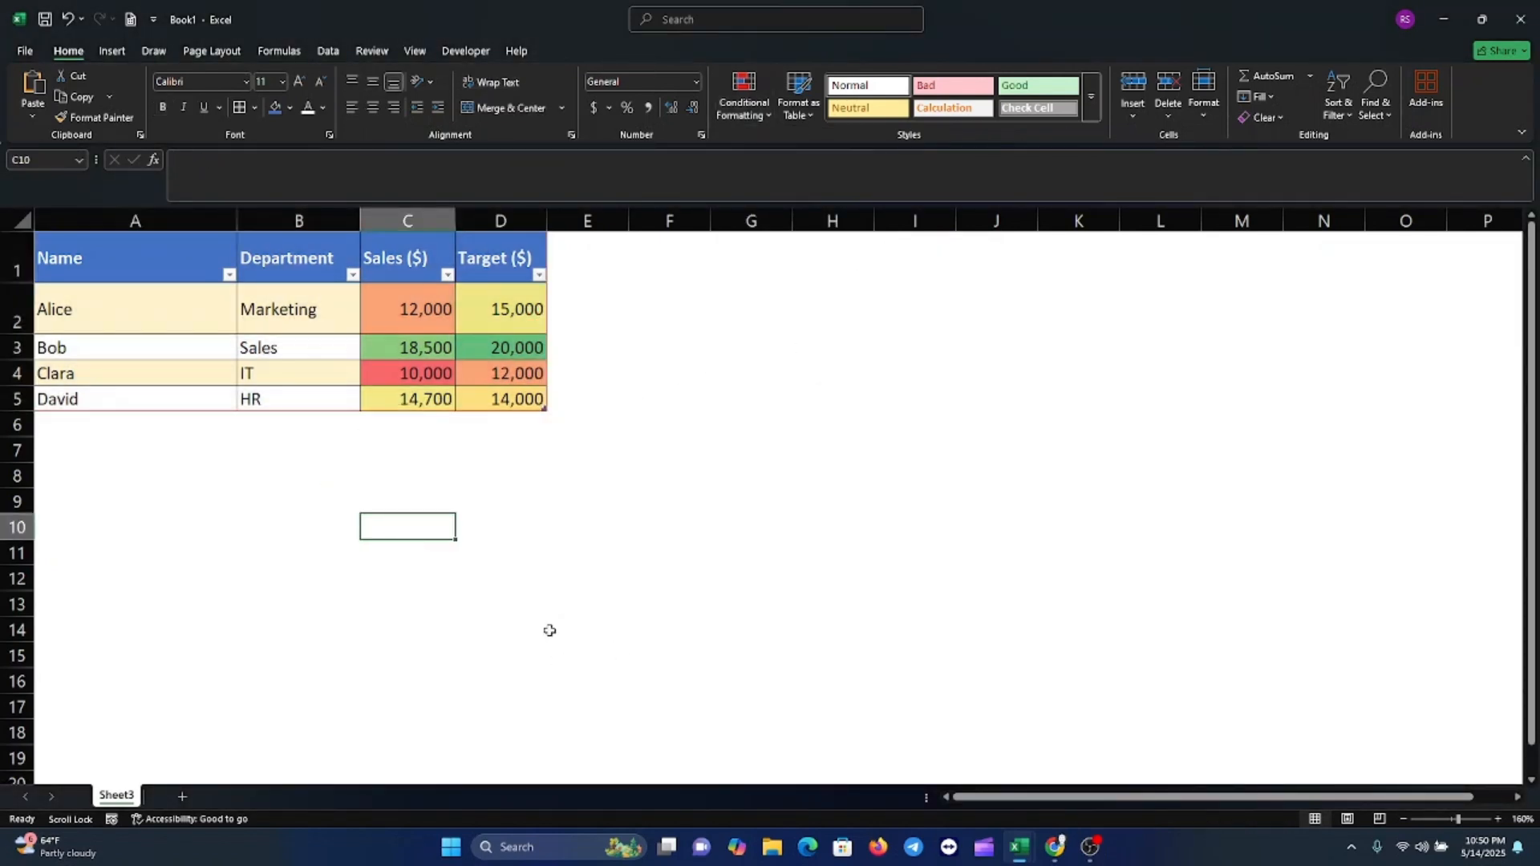